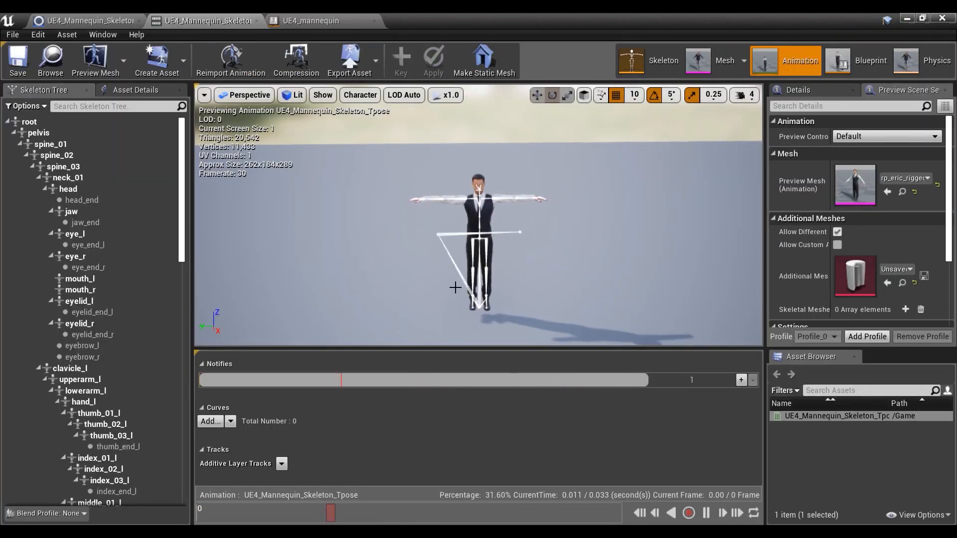
- Select the UE4_mannequin actor in the tutorial level, open the Sequence Recorder and add the actor for recording
{"action": "left_click", "coordinate": [338, 18]}
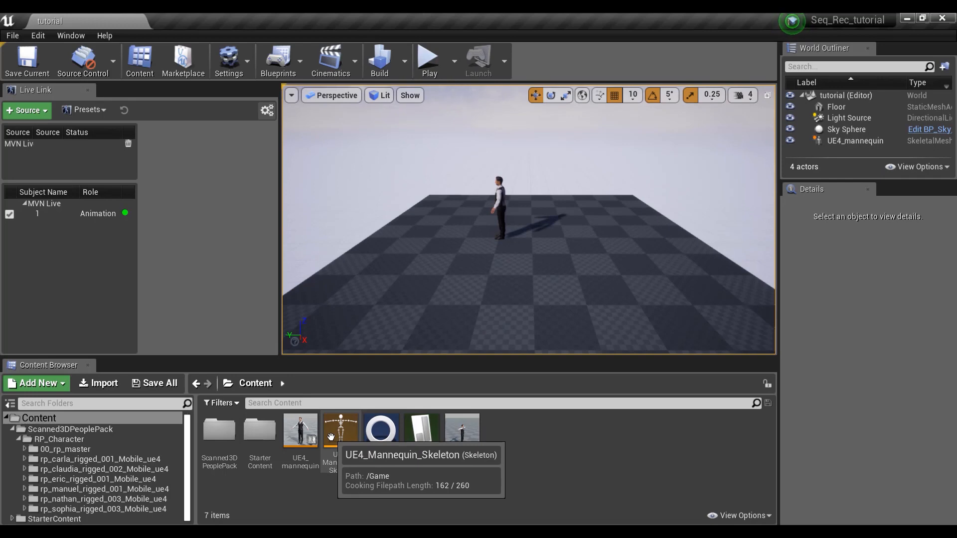
{"action": "left_click", "coordinate": [499, 199]}
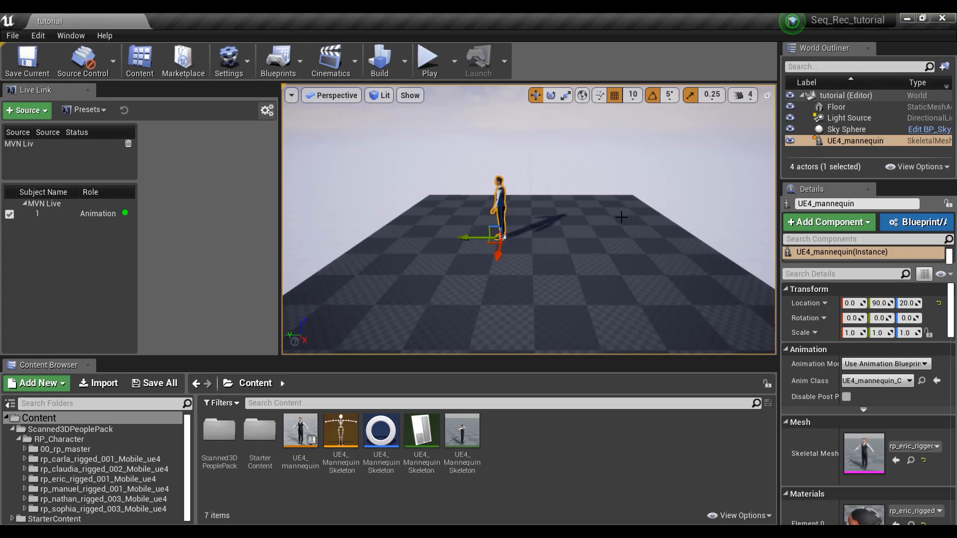
{"action": "left_click", "coordinate": [74, 37]}
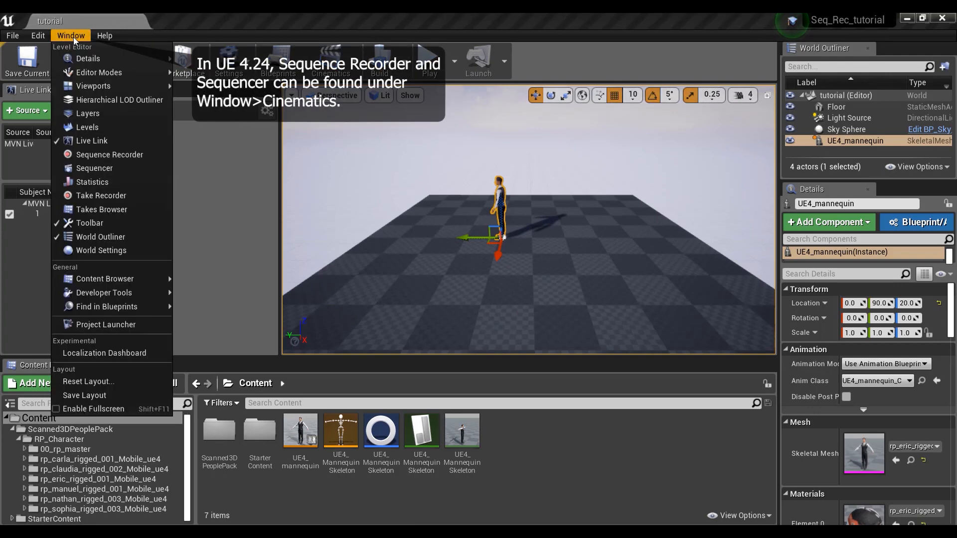
{"action": "left_click", "coordinate": [125, 154]}
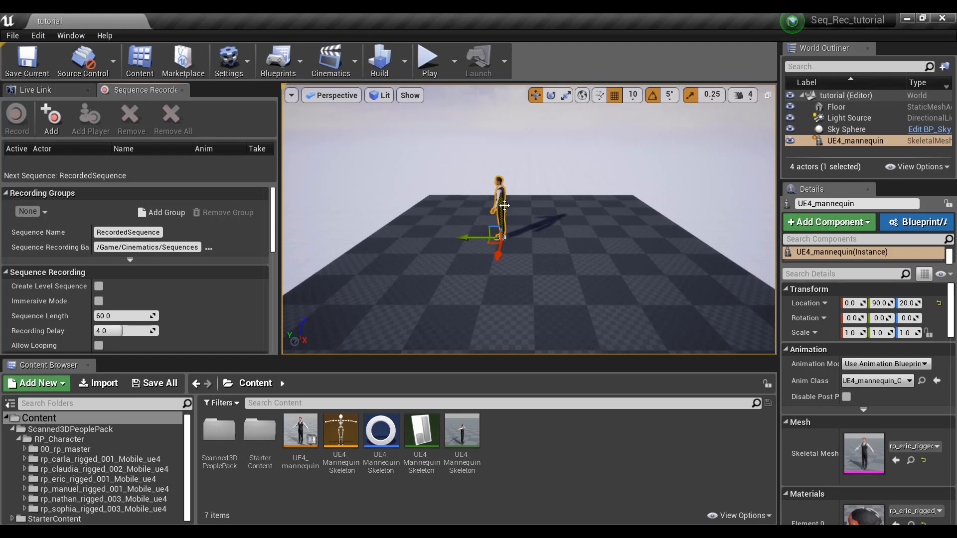
{"action": "left_click", "coordinate": [65, 128]}
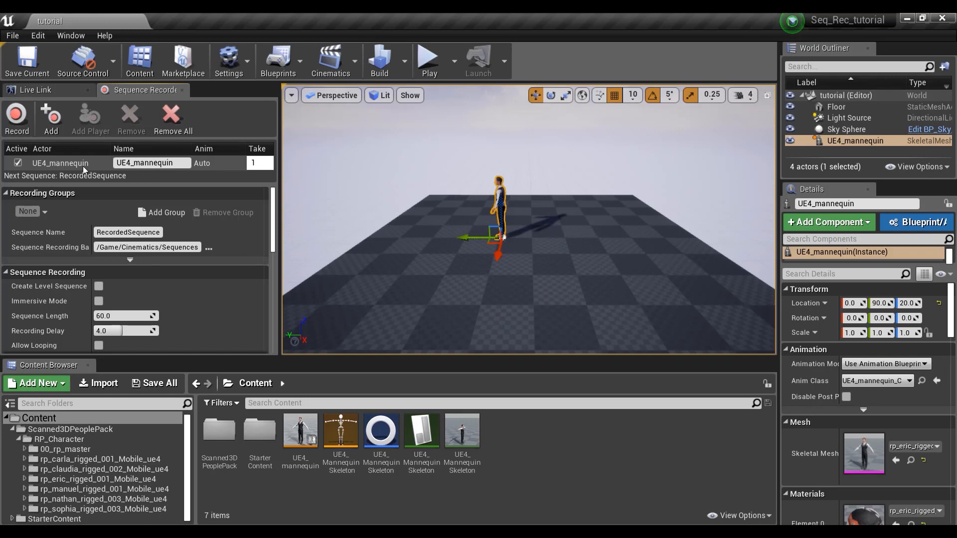
{"action": "left_click", "coordinate": [17, 166]}
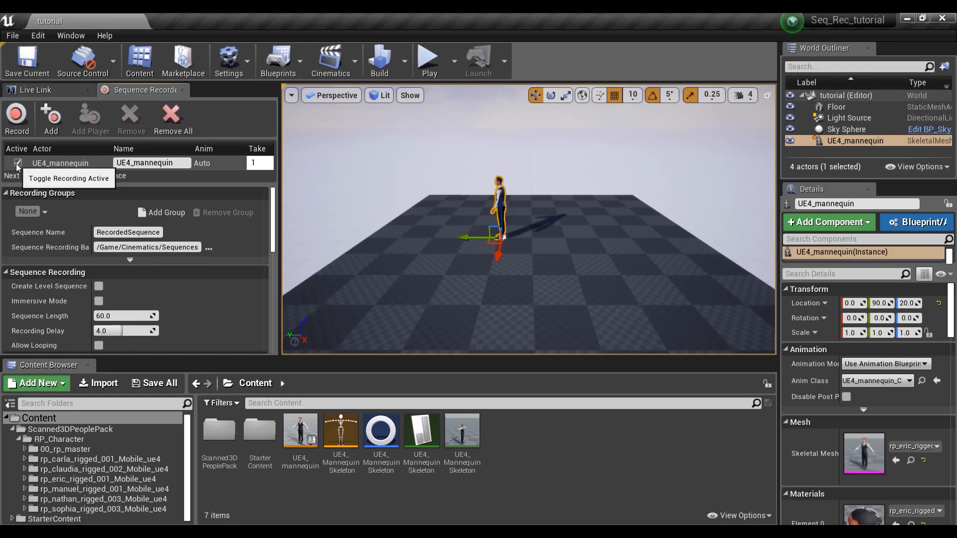
- Set the recording delay to 0.0 and the sequence name to backflip, keeping Create Level Sequence off
{"action": "left_click", "coordinate": [97, 288]}
{"action": "left_click", "coordinate": [99, 288]}
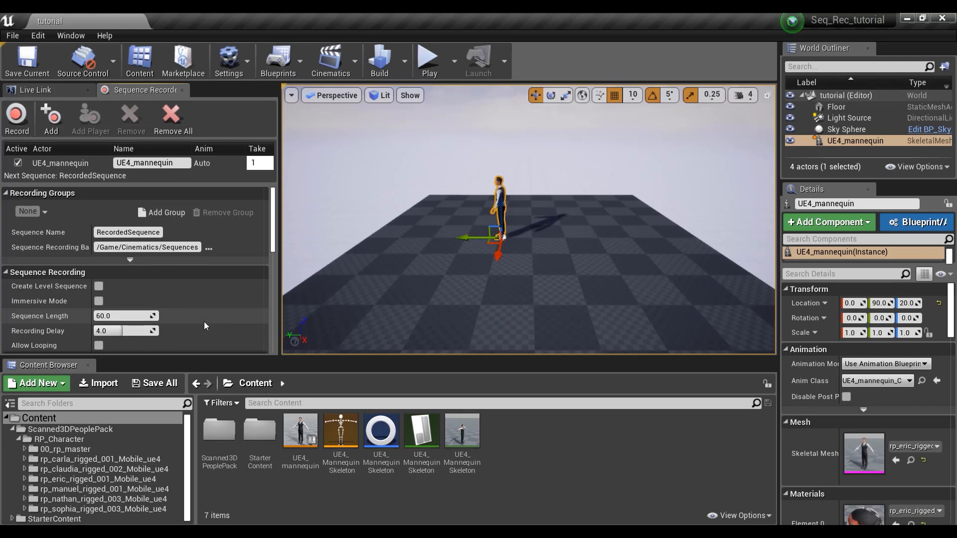
{"action": "left_click", "coordinate": [125, 331]}
{"action": "type", "text": "0"}
{"action": "key", "text": "Return"}
{"action": "left_click", "coordinate": [139, 232]}
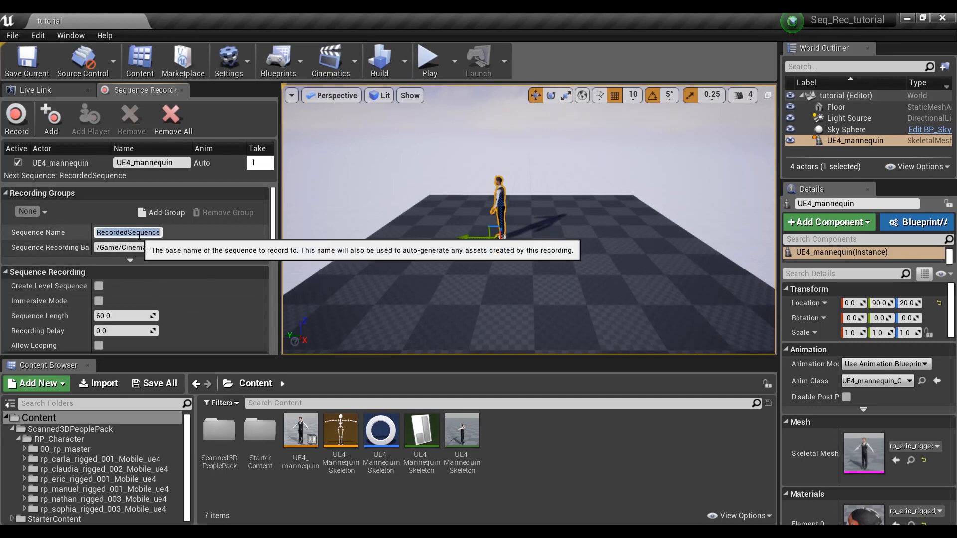
{"action": "type", "text": "backflip"}
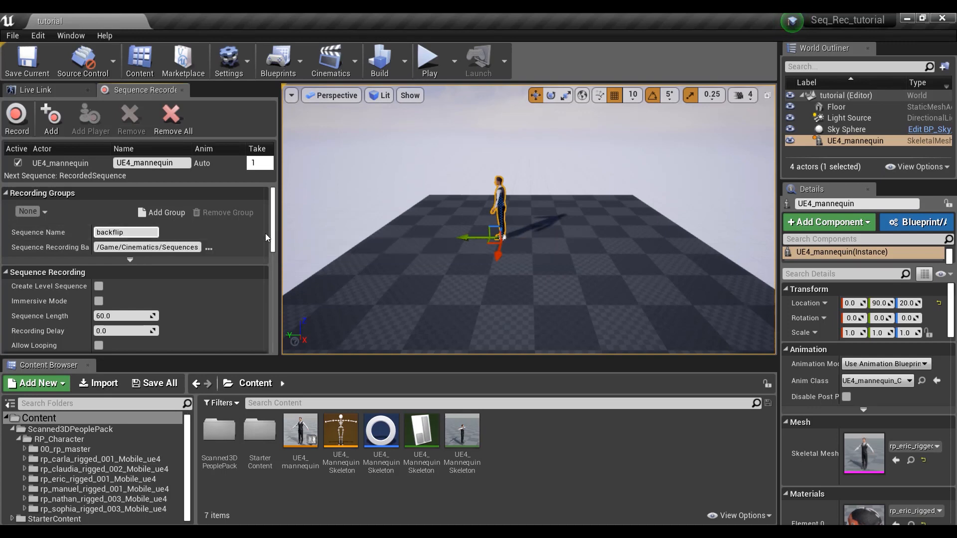
{"action": "key", "text": "Return"}
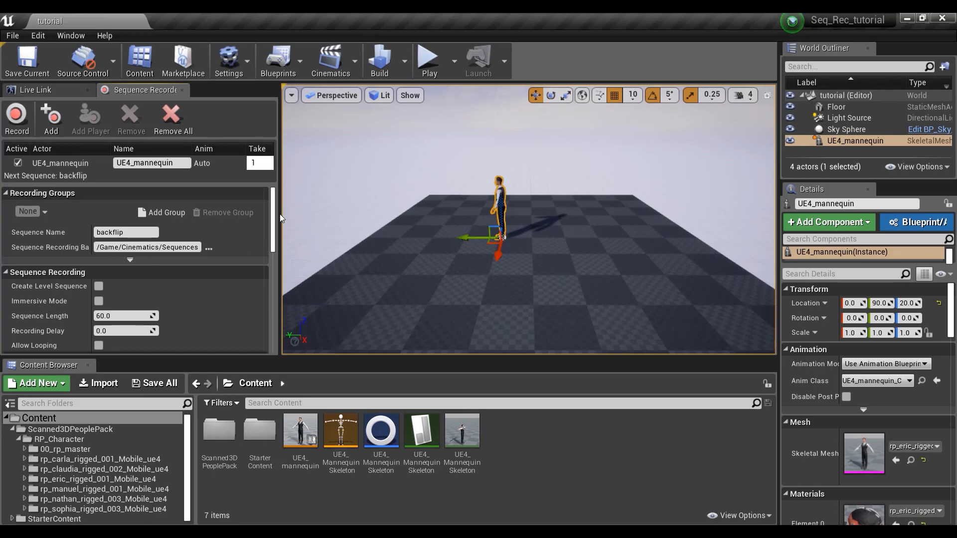
- Play the level, record the mannequin's live backflip motion, and end both the recording and the play session
{"action": "left_click", "coordinate": [428, 62]}
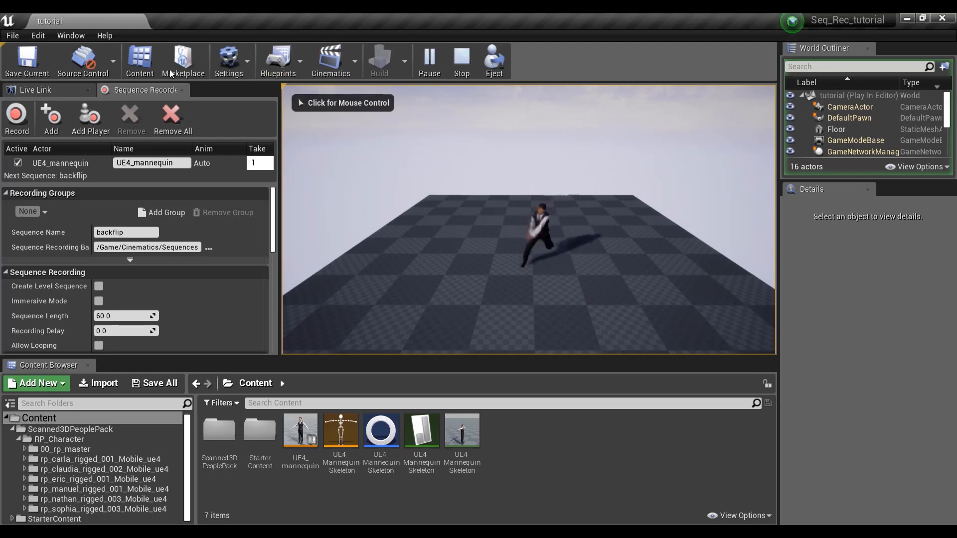
{"action": "left_click", "coordinate": [18, 124]}
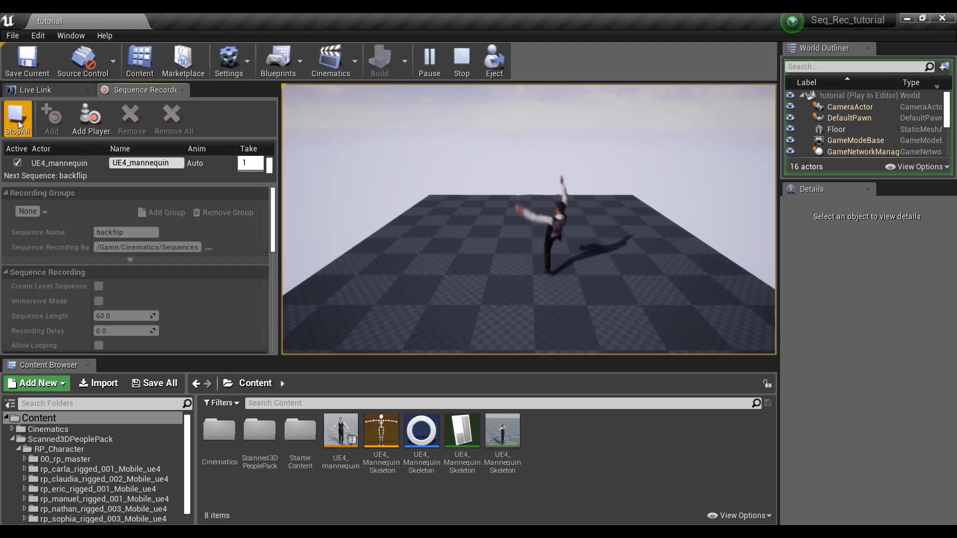
{"action": "left_click", "coordinate": [17, 123]}
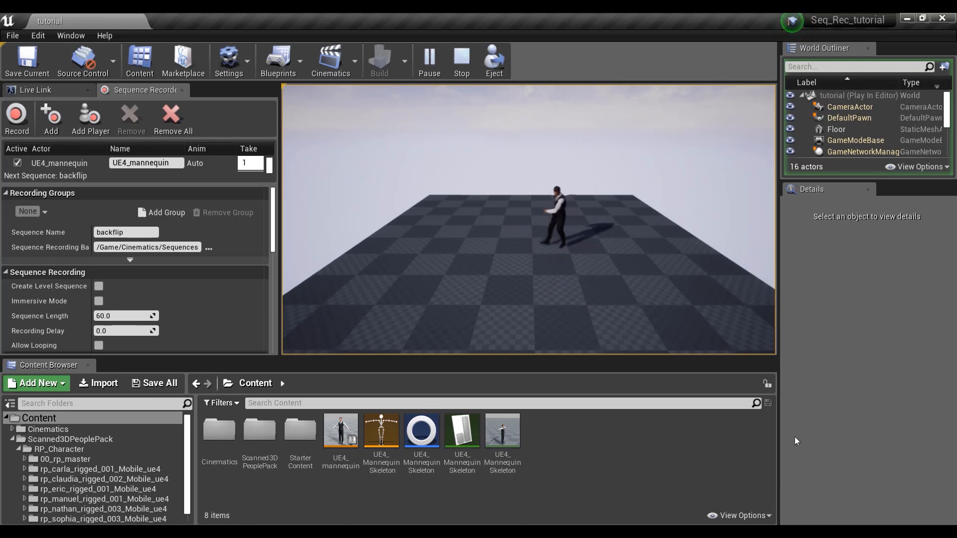
{"action": "left_click", "coordinate": [462, 59]}
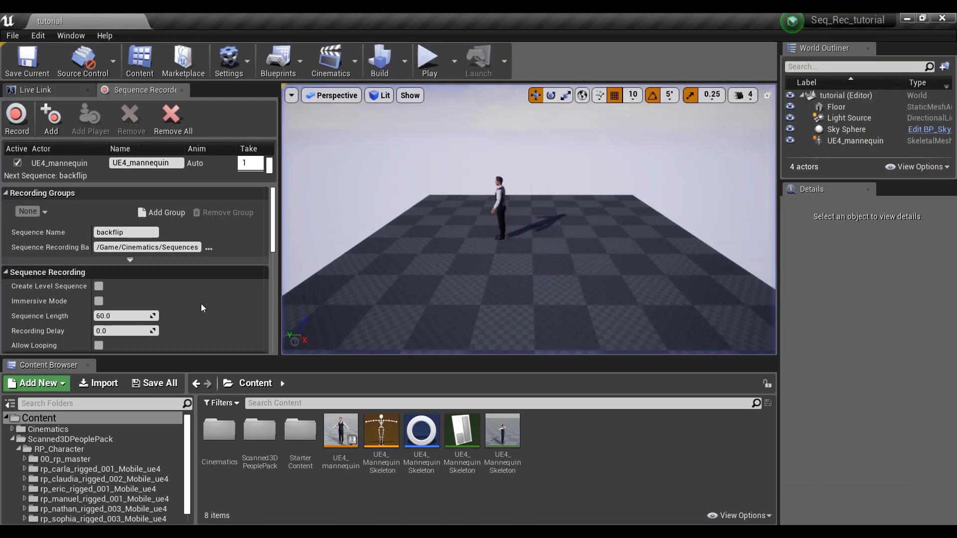
- Browse to the Cinematics/Sequences/Animations folder to check the recorded backflip animation
{"action": "left_click", "coordinate": [68, 420]}
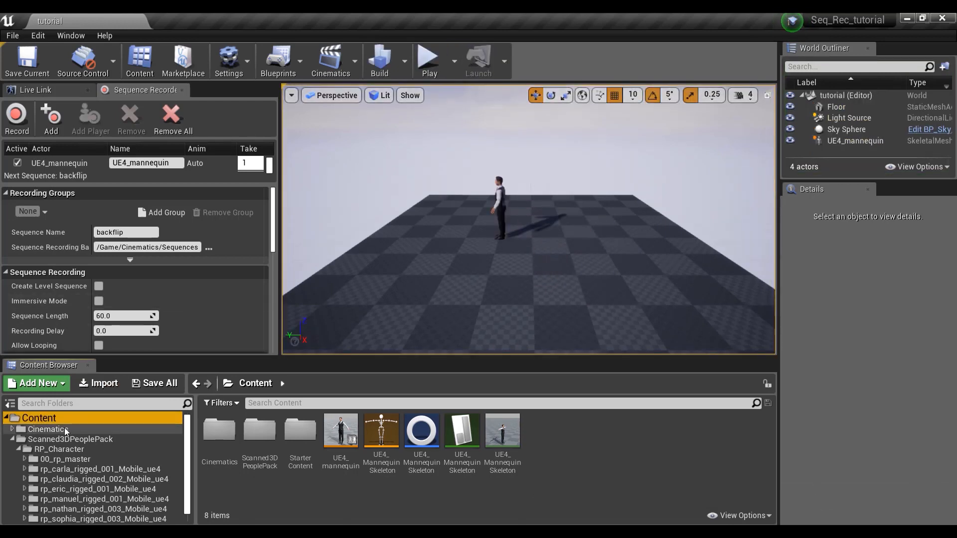
{"action": "left_click", "coordinate": [64, 430]}
{"action": "double_click", "coordinate": [208, 427]}
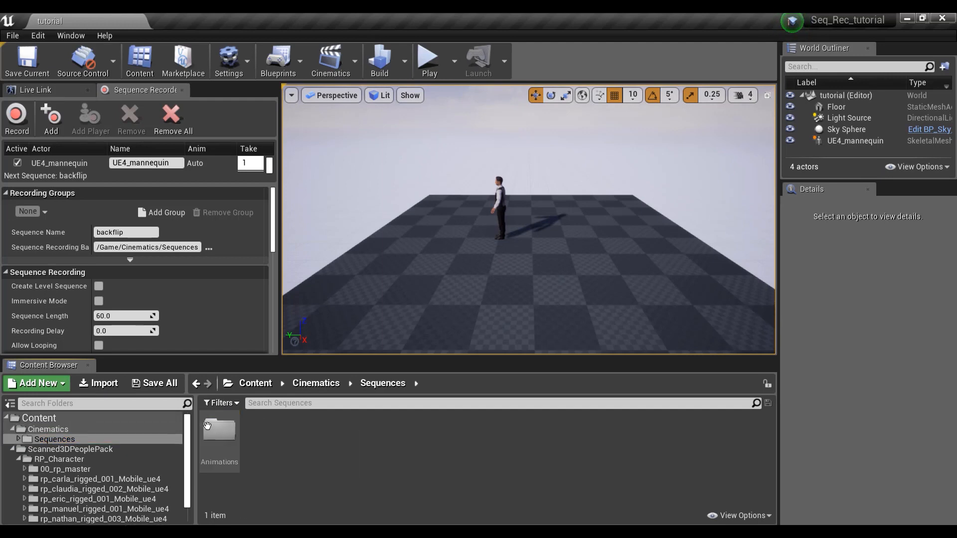
{"action": "double_click", "coordinate": [208, 425]}
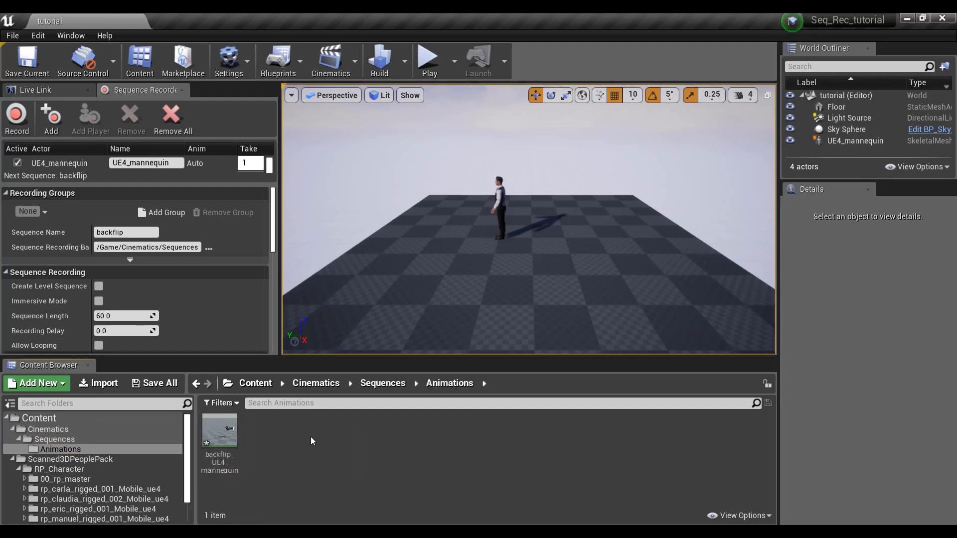
- Set the next recording's sequence name to handstand_roll
{"action": "left_click", "coordinate": [132, 232]}
{"action": "double_click", "coordinate": [132, 232]}
{"action": "type", "text": "handstand_roll"}
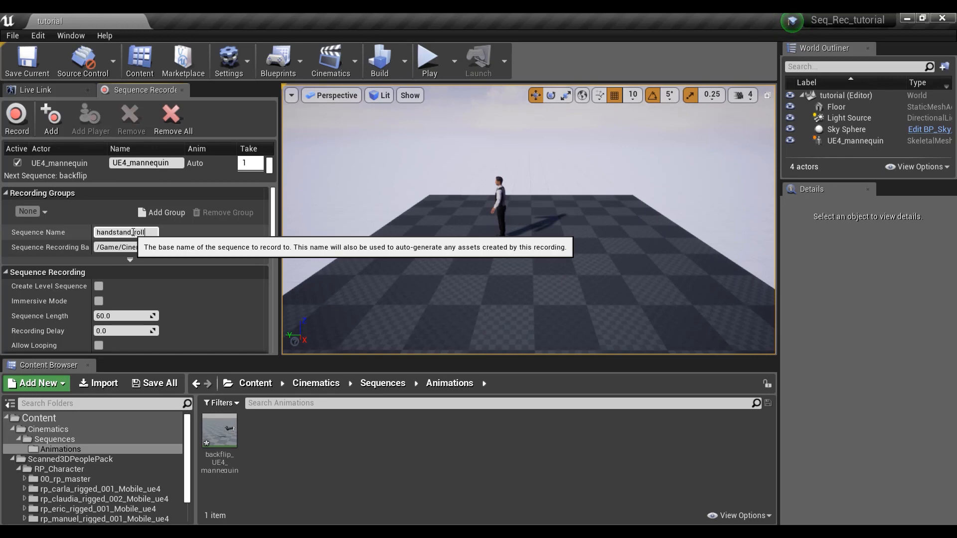
{"action": "left_click", "coordinate": [215, 188]}
{"action": "left_click", "coordinate": [215, 188]}
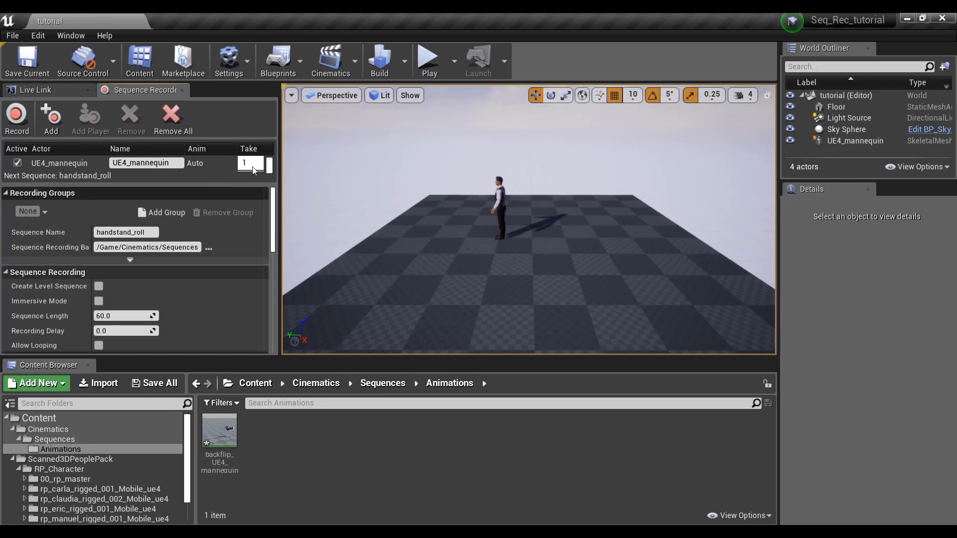
- Play the level, record the mannequin's handstand roll, and end both the recording and the play session
{"action": "left_click", "coordinate": [438, 66]}
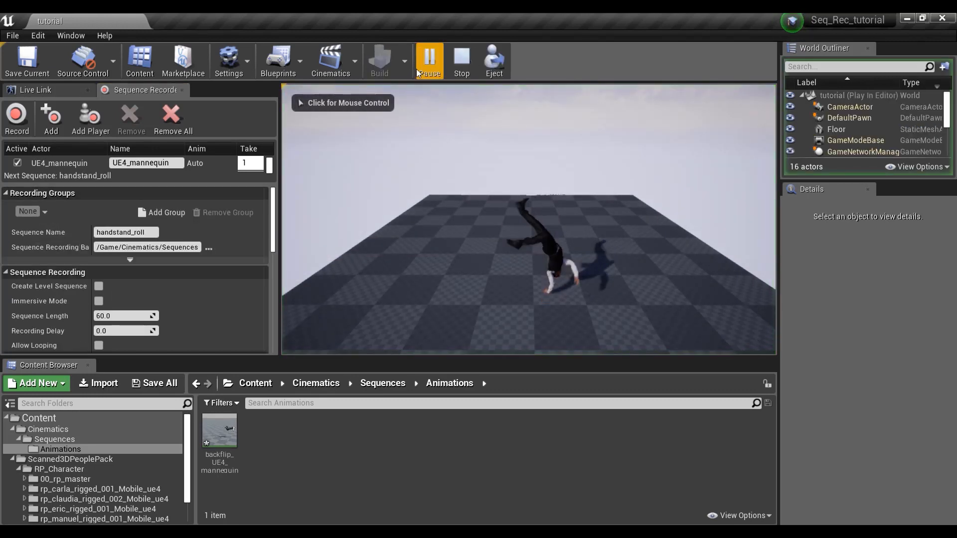
{"action": "left_click", "coordinate": [23, 117]}
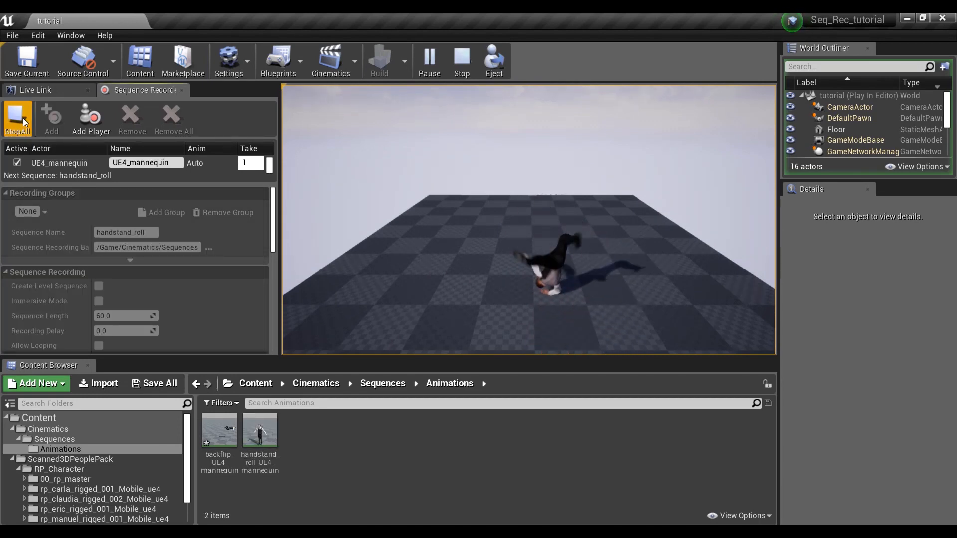
{"action": "left_click", "coordinate": [23, 118]}
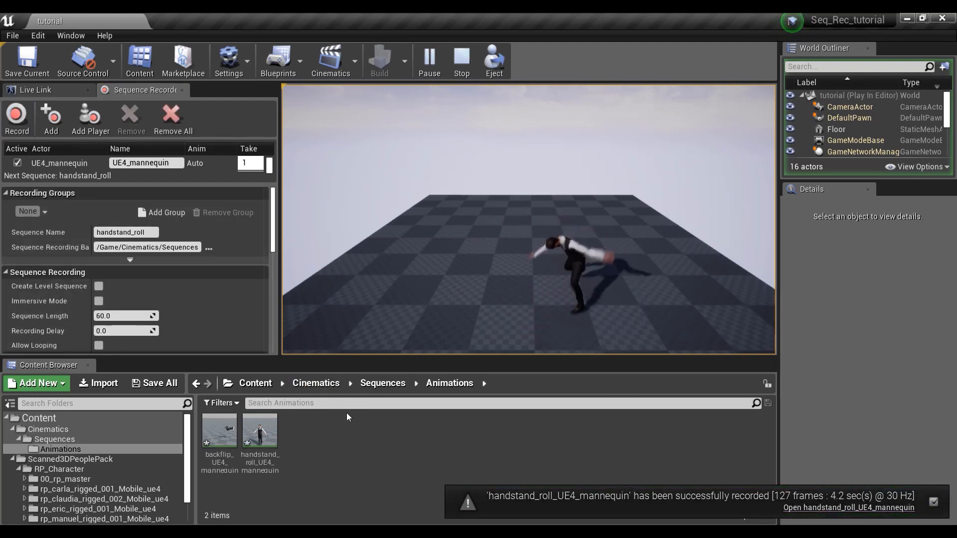
{"action": "left_click", "coordinate": [462, 59]}
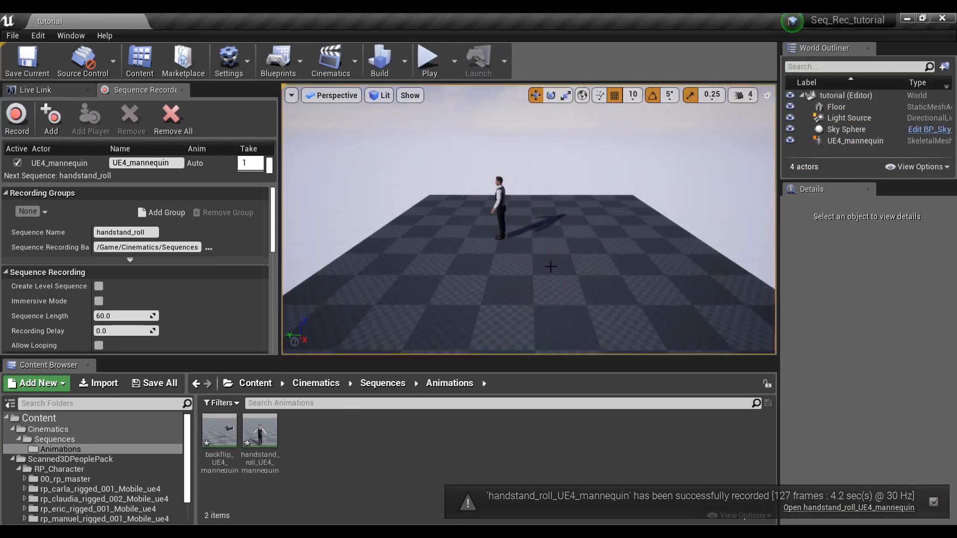
- Delete the UE4_mannequin actor from the level
{"action": "left_click", "coordinate": [503, 234]}
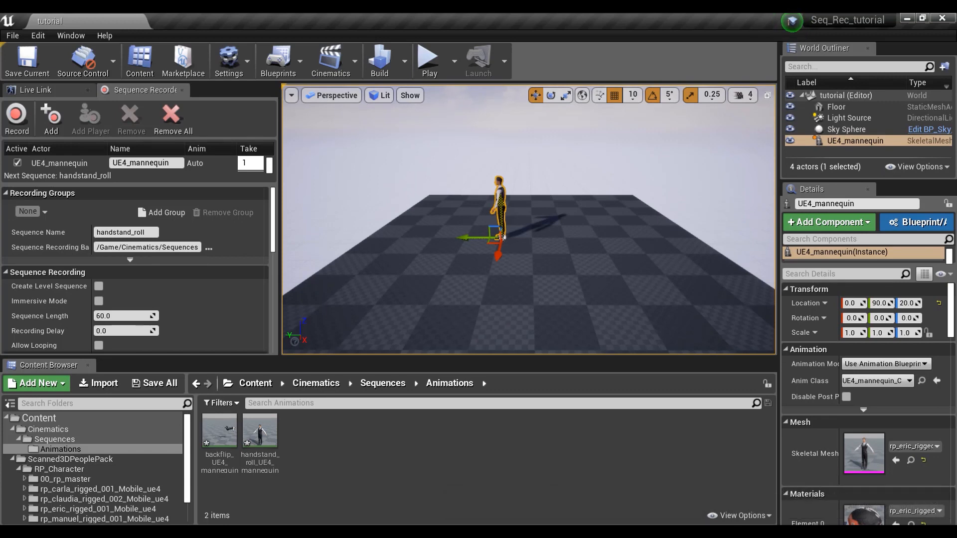
{"action": "right_click", "coordinate": [503, 235]}
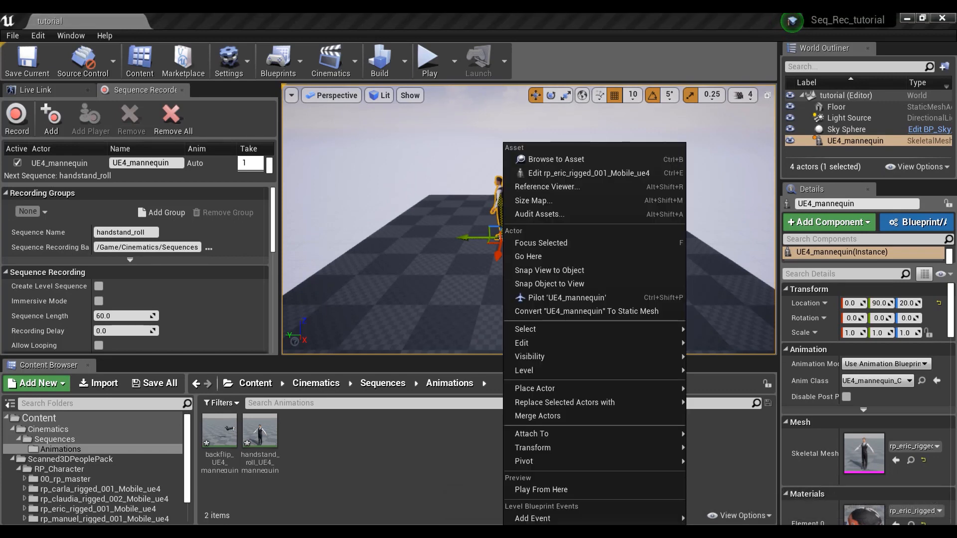
{"action": "mouse_move", "coordinate": [561, 343]}
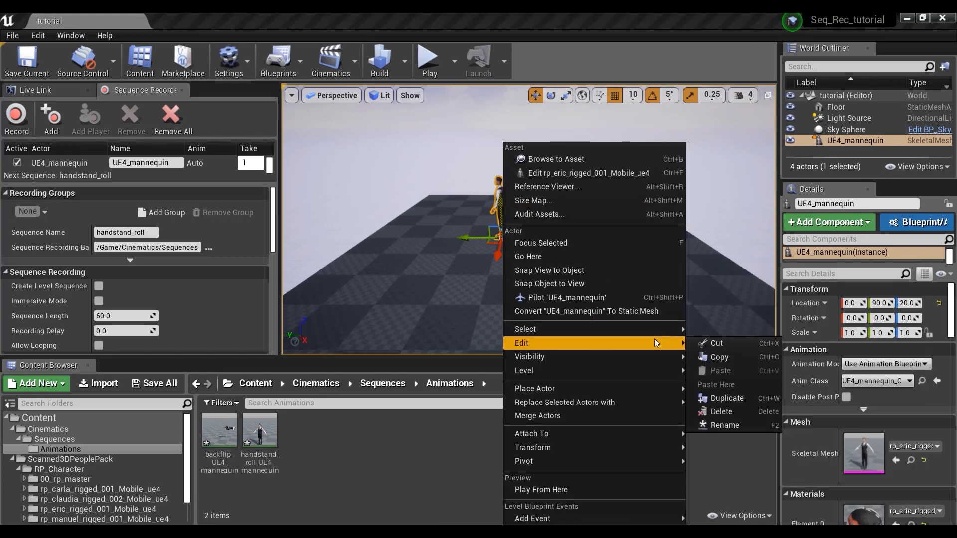
{"action": "left_click", "coordinate": [729, 409]}
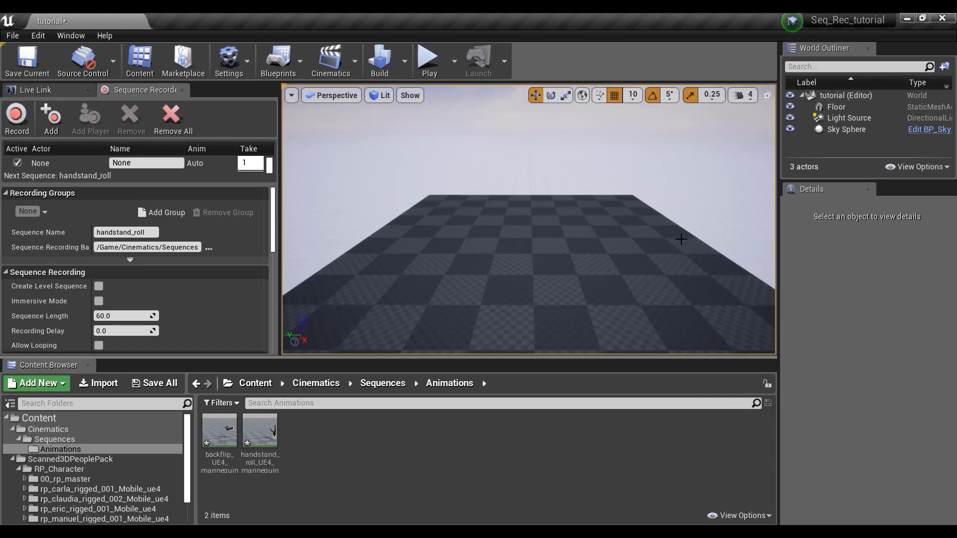
- Add a new level sequence and save it as tutorial_sequence in the Content folder
{"action": "left_click", "coordinate": [348, 63]}
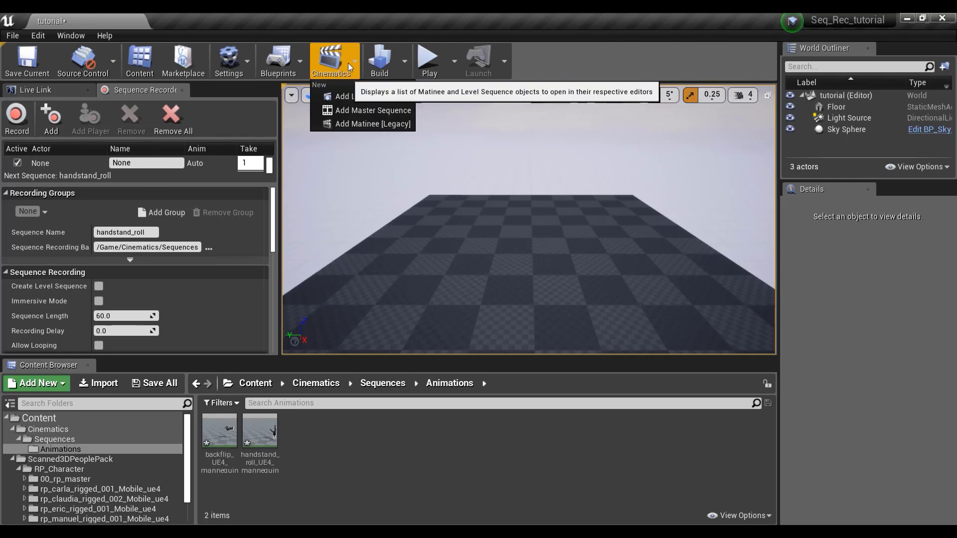
{"action": "left_click", "coordinate": [392, 98]}
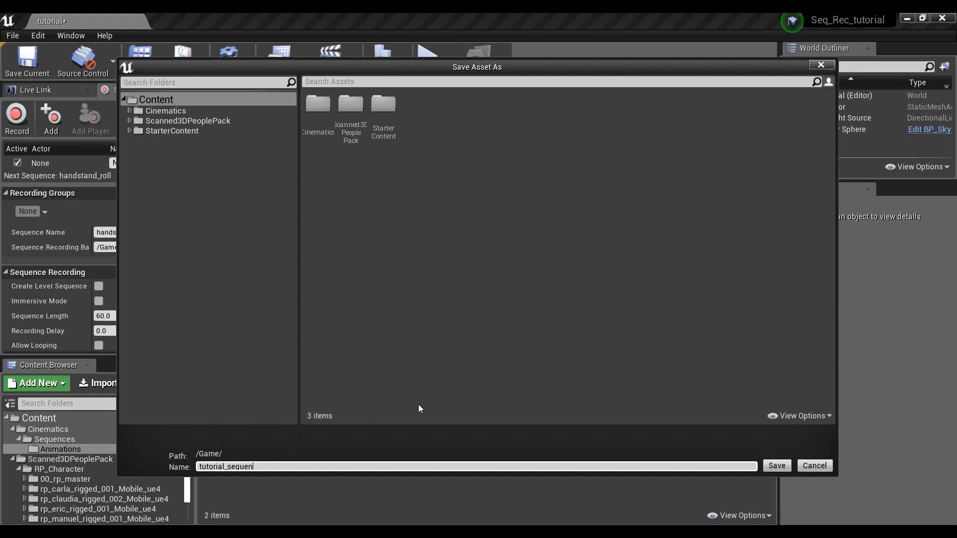
{"action": "left_click", "coordinate": [780, 470]}
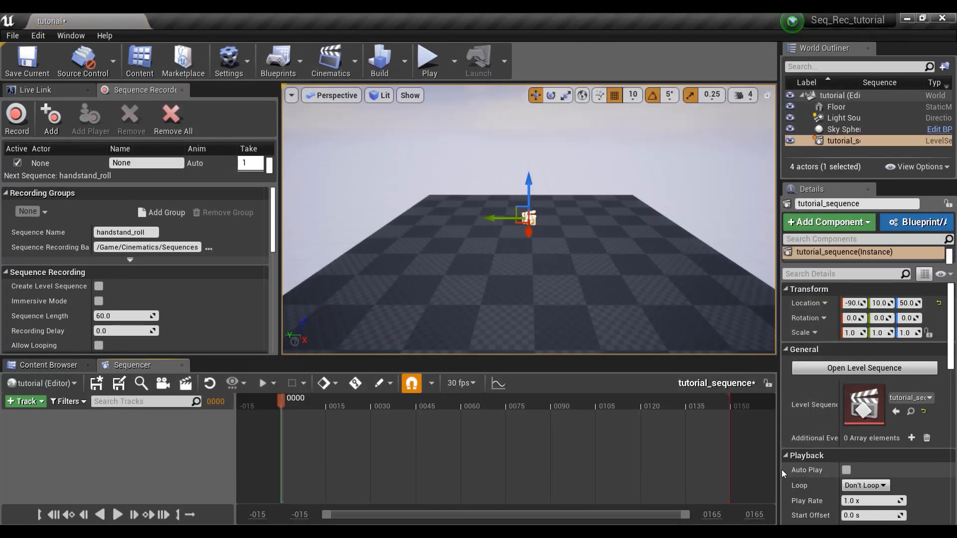
- Close the Sequencer and reopen it from the tutorial_sequence asset in the Content folder
{"action": "left_click", "coordinate": [178, 366]}
{"action": "left_click", "coordinate": [88, 419]}
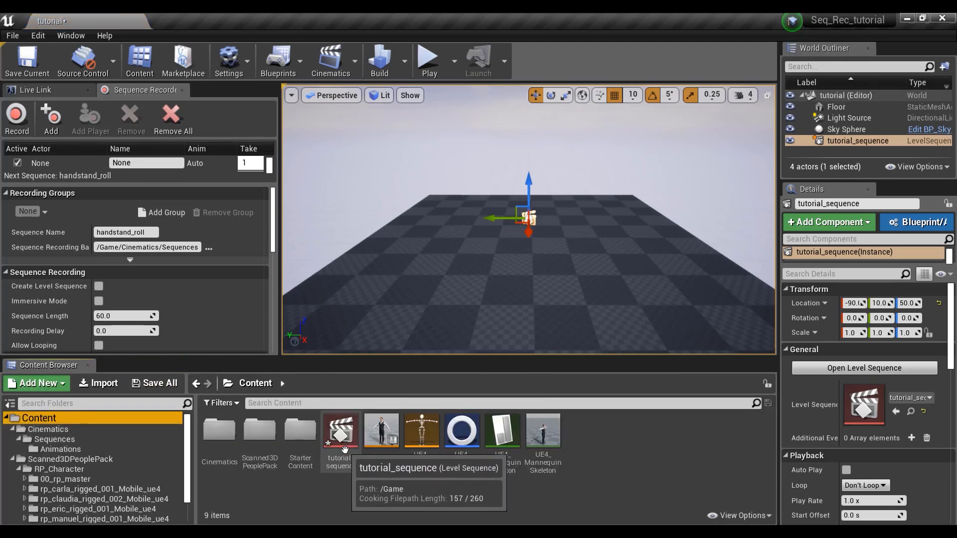
{"action": "double_click", "coordinate": [341, 432]}
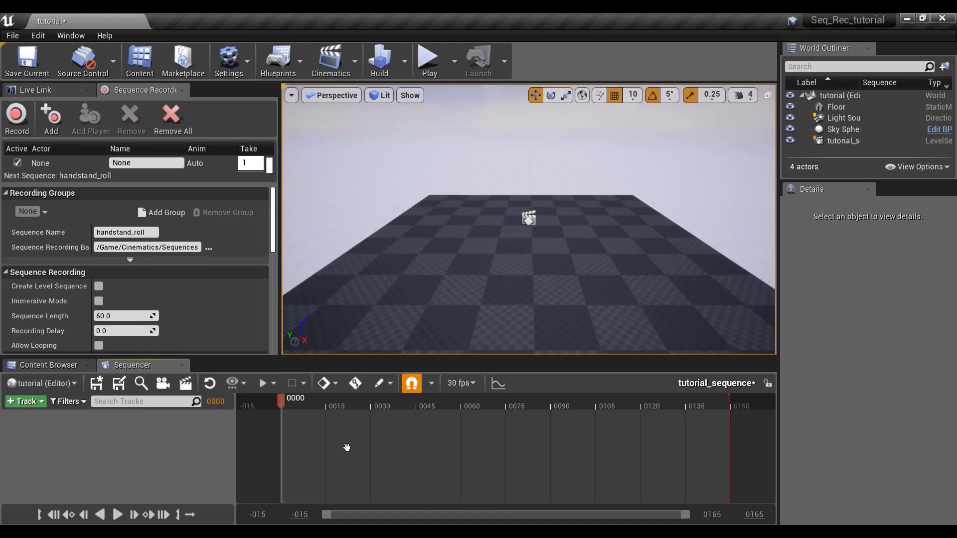
- Place the rp_carla_rigged_001_Mobile_ue4 skeletal mesh from its RP_Character folder on the floor, near its back-left edge
{"action": "left_click", "coordinate": [51, 367]}
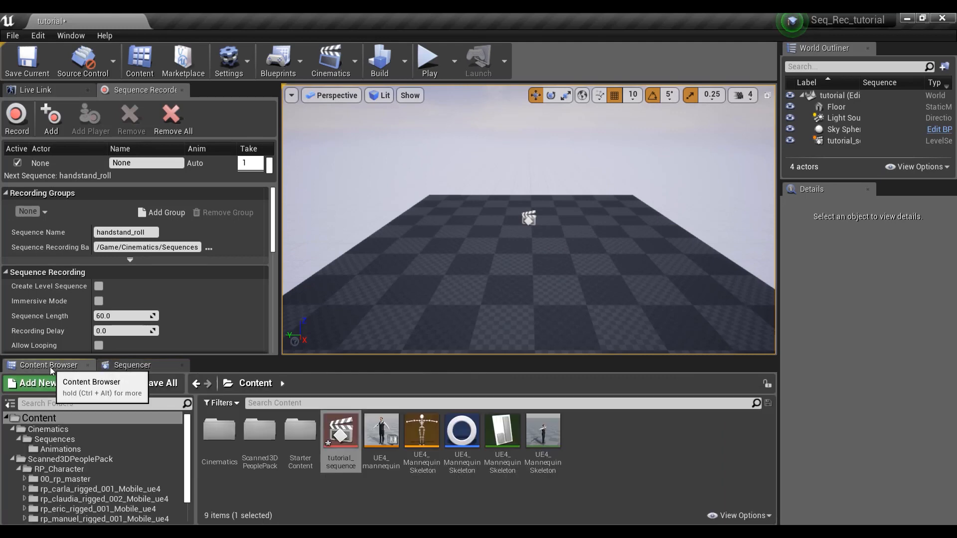
{"action": "left_click", "coordinate": [62, 459]}
{"action": "double_click", "coordinate": [220, 430]}
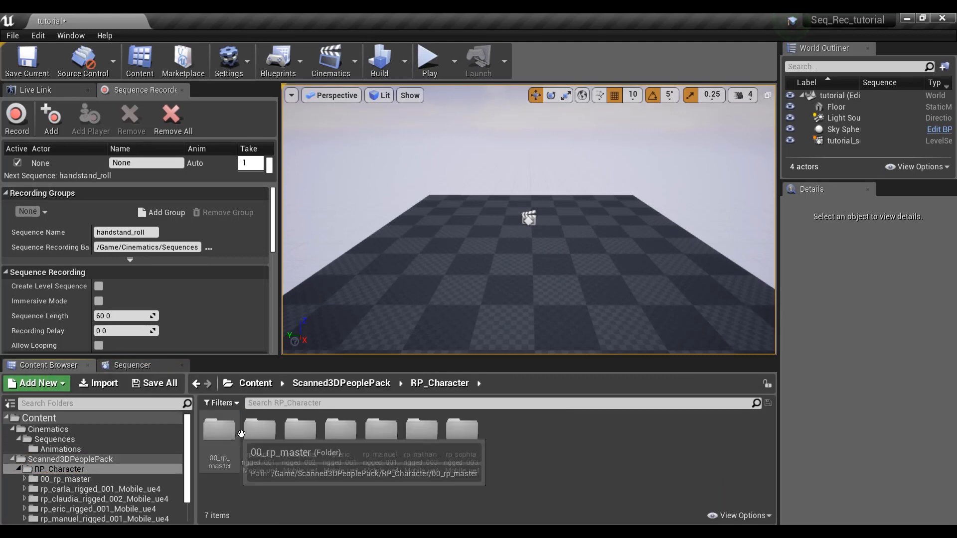
{"action": "double_click", "coordinate": [260, 432]}
{"action": "left_click_drag", "start_coordinate": [264, 437], "coordinate": [436, 240]}
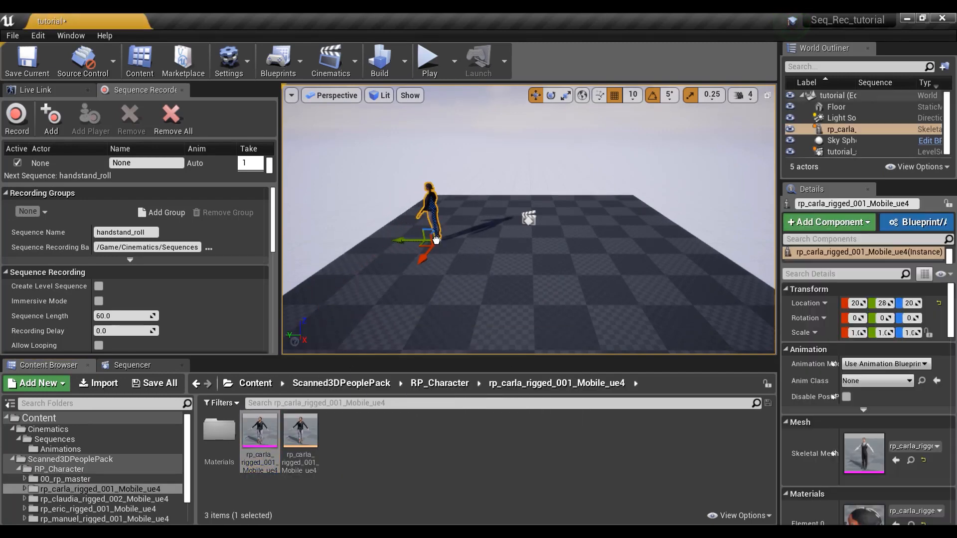
- Place the rp_eric_rigged_001_Mobile_ue4 skeletal mesh from its RP_Character folder on the floor, at the middle near the back
{"action": "left_click", "coordinate": [432, 384]}
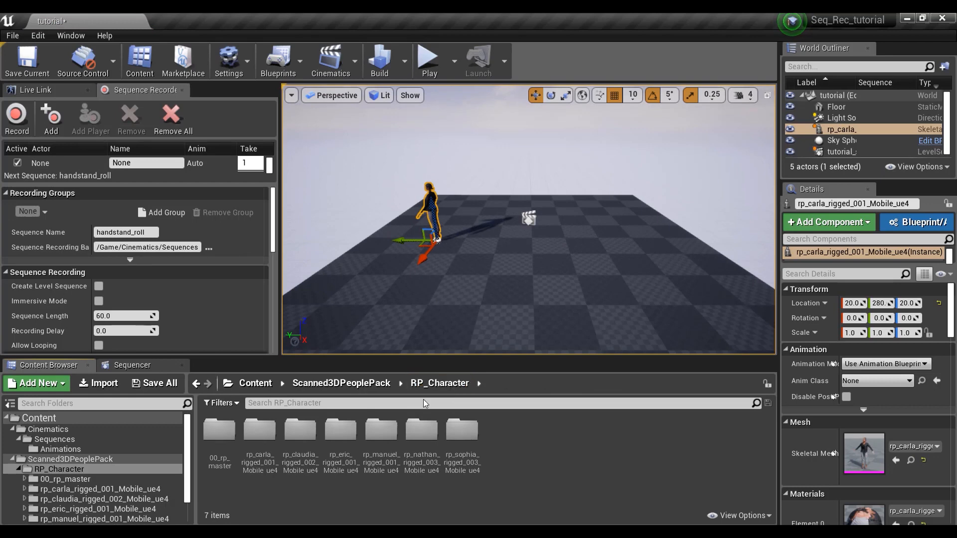
{"action": "double_click", "coordinate": [341, 431]}
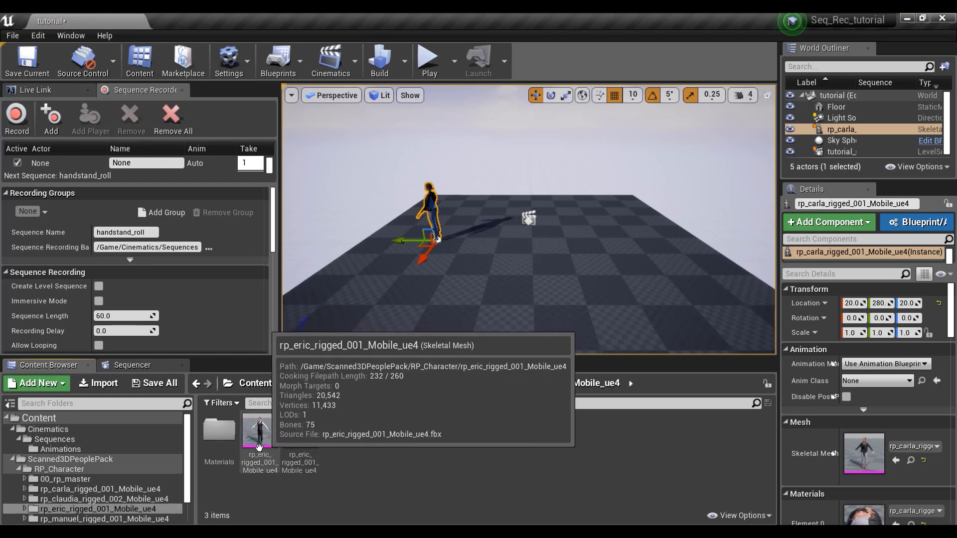
{"action": "left_click_drag", "start_coordinate": [259, 434], "coordinate": [533, 240]}
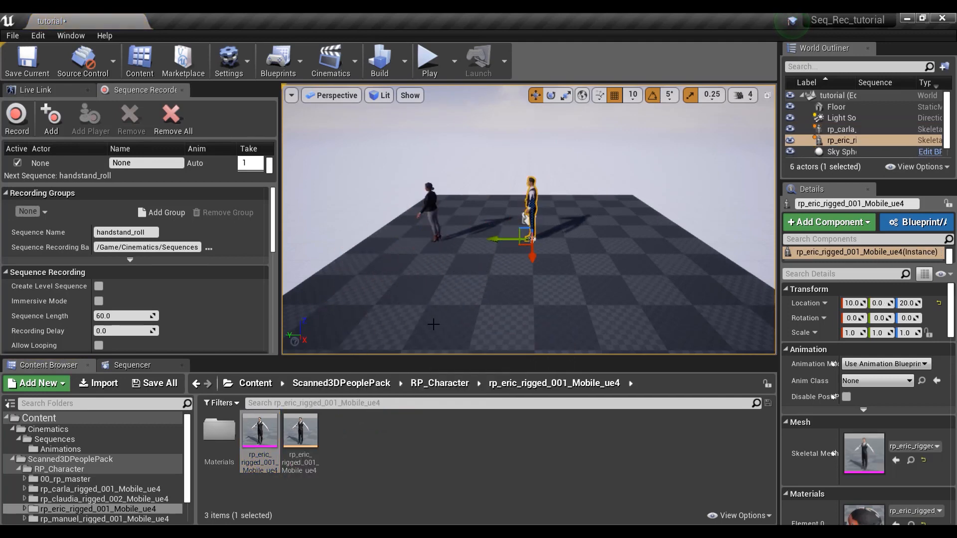
- Place the rp_sophia_rigged_003_Mobile_ue4 skeletal mesh from its RP_Character folder on the floor, near its back-right edge
{"action": "left_click", "coordinate": [439, 383]}
{"action": "double_click", "coordinate": [446, 430]}
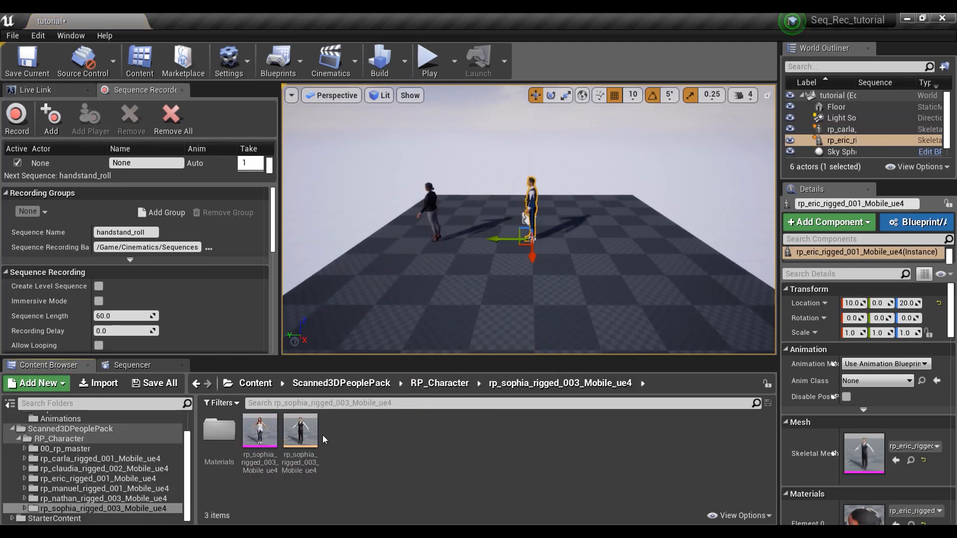
{"action": "left_click_drag", "start_coordinate": [259, 432], "coordinate": [626, 237]}
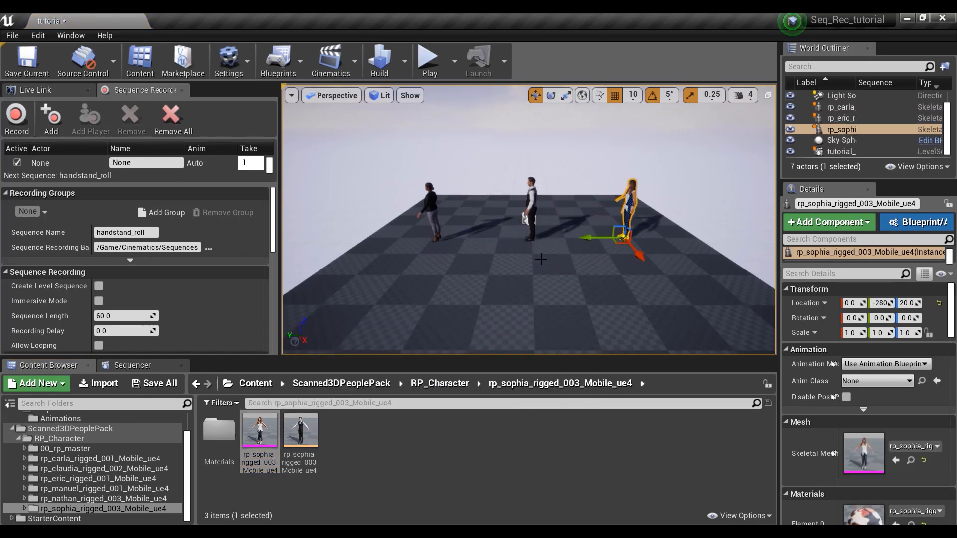
- Add the rp_carla, rp_eric and rp_sophia character actors from the level to tutorial_sequence in the Sequencer
{"action": "left_click", "coordinate": [132, 365]}
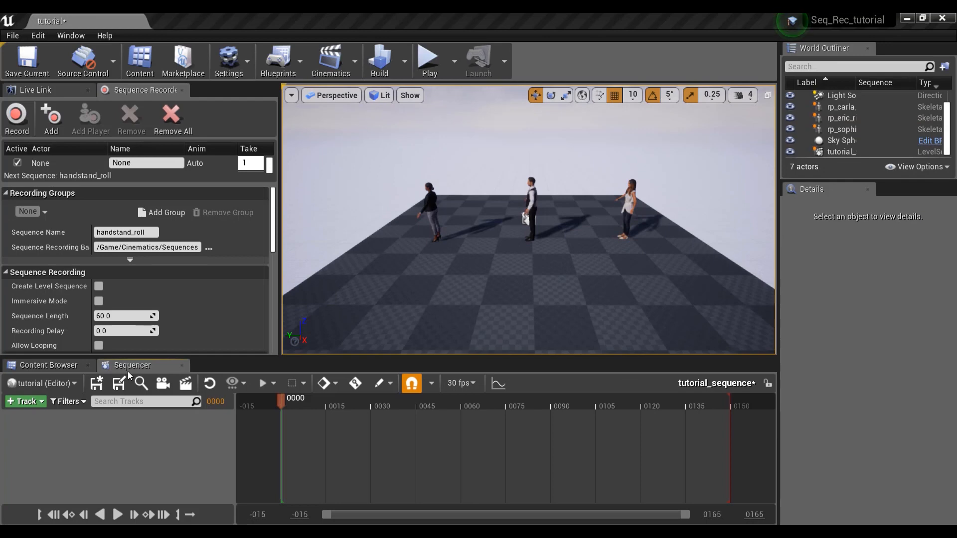
{"action": "left_click", "coordinate": [33, 402]}
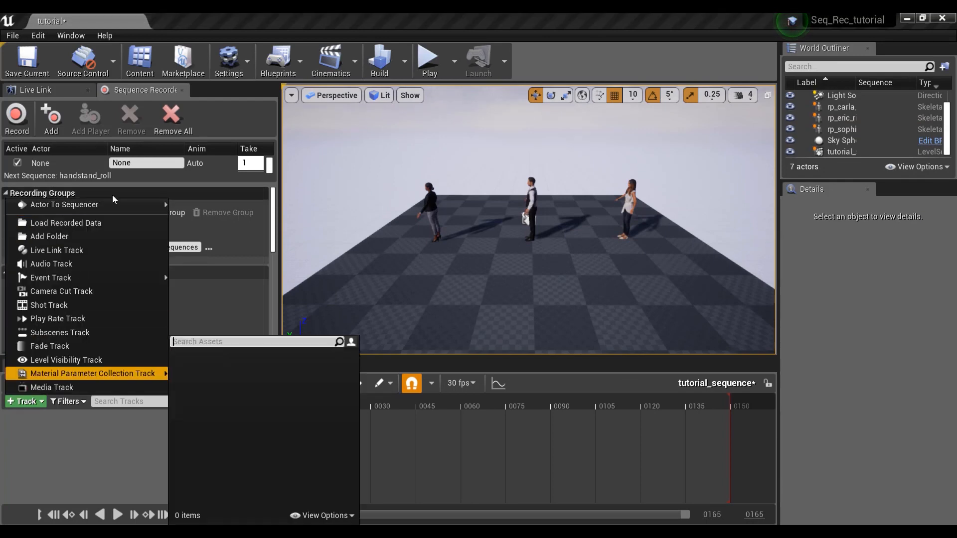
{"action": "mouse_move", "coordinate": [101, 209]}
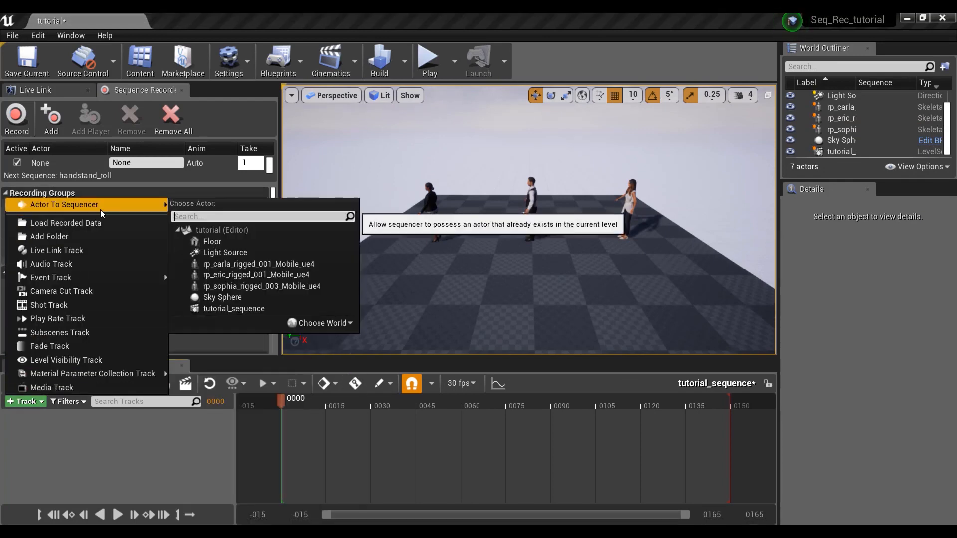
{"action": "left_click", "coordinate": [268, 267]}
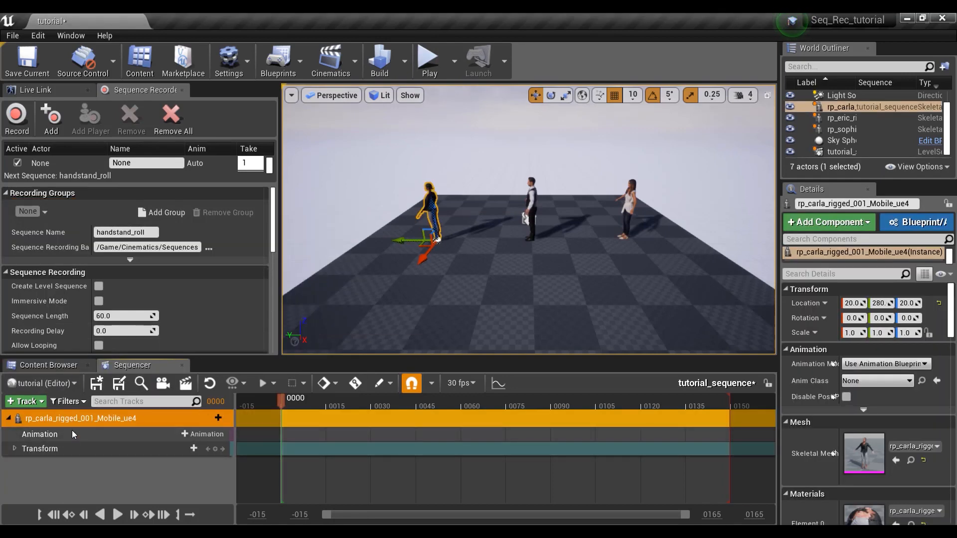
{"action": "left_click", "coordinate": [41, 403]}
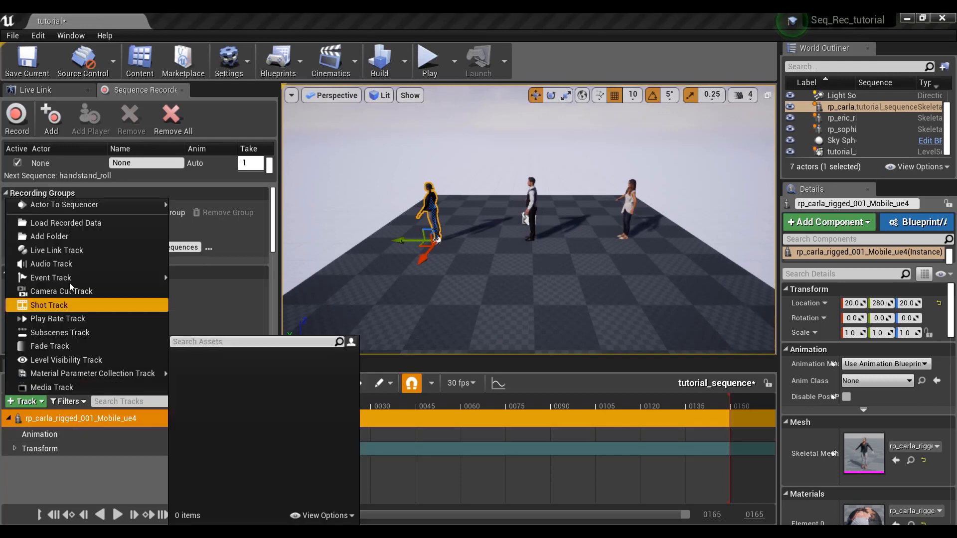
{"action": "mouse_move", "coordinate": [98, 210]}
{"action": "left_click", "coordinate": [239, 261]}
{"action": "left_click", "coordinate": [24, 402]}
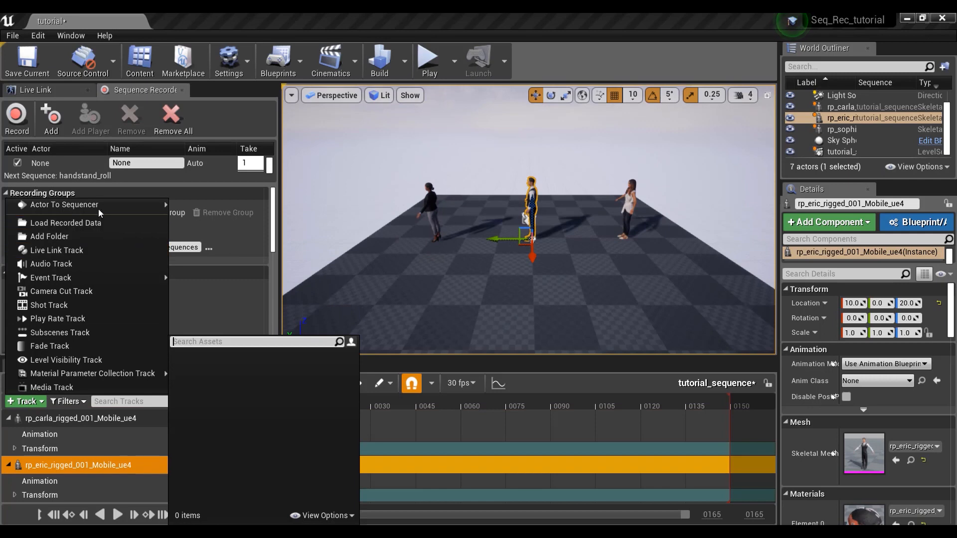
{"action": "mouse_move", "coordinate": [99, 208]}
{"action": "left_click", "coordinate": [258, 265]}
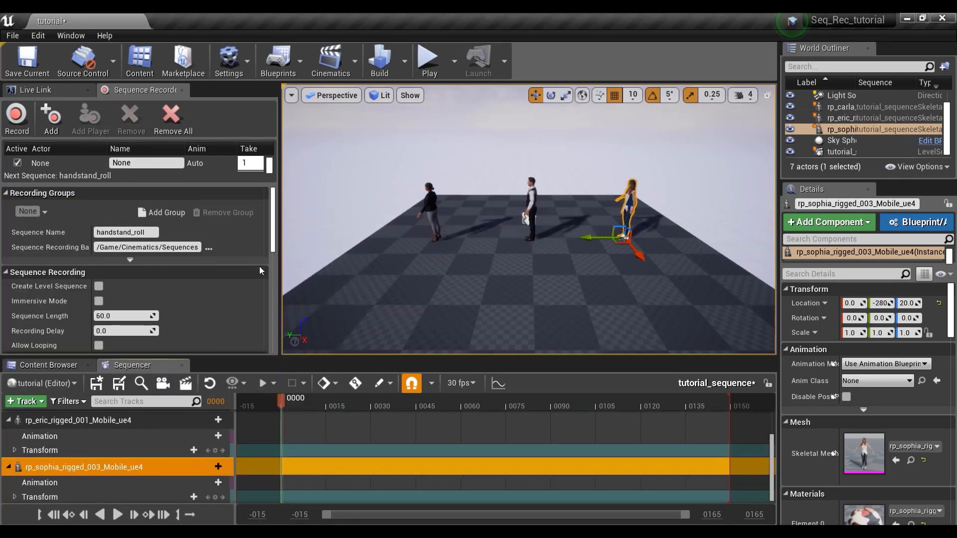
- Collapse the tracks of all three characters in the Sequencer and clear the selection
{"action": "left_click", "coordinate": [9, 467]}
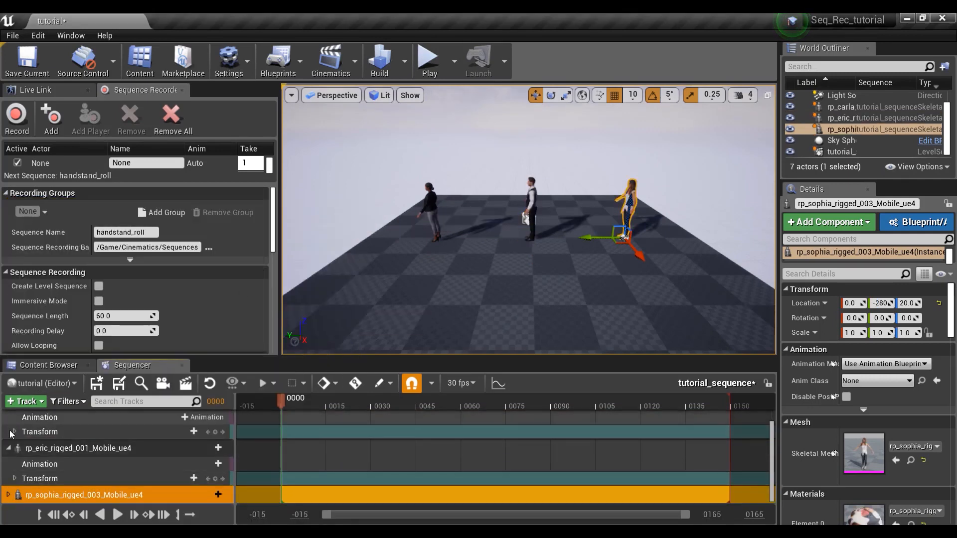
{"action": "left_click", "coordinate": [8, 450]}
{"action": "left_click", "coordinate": [8, 418]}
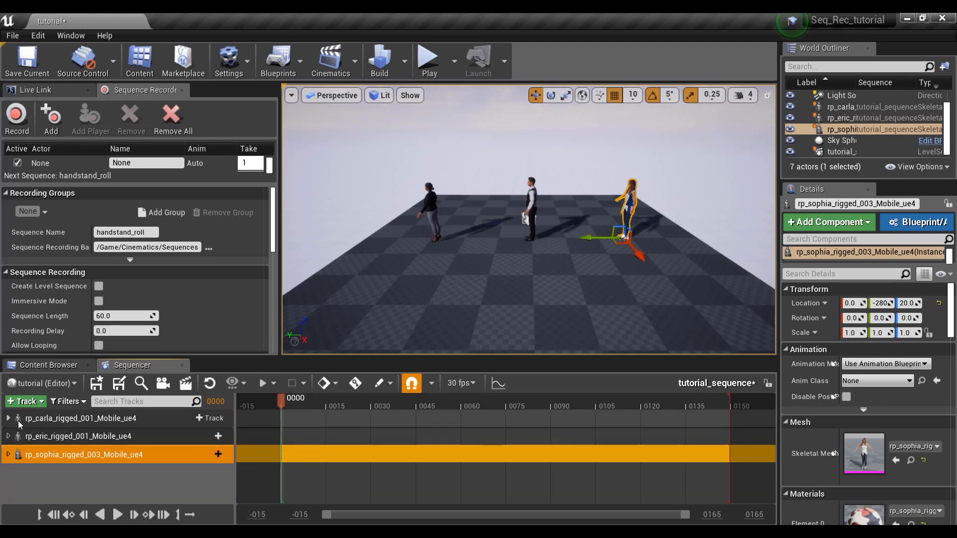
{"action": "left_click", "coordinate": [91, 484]}
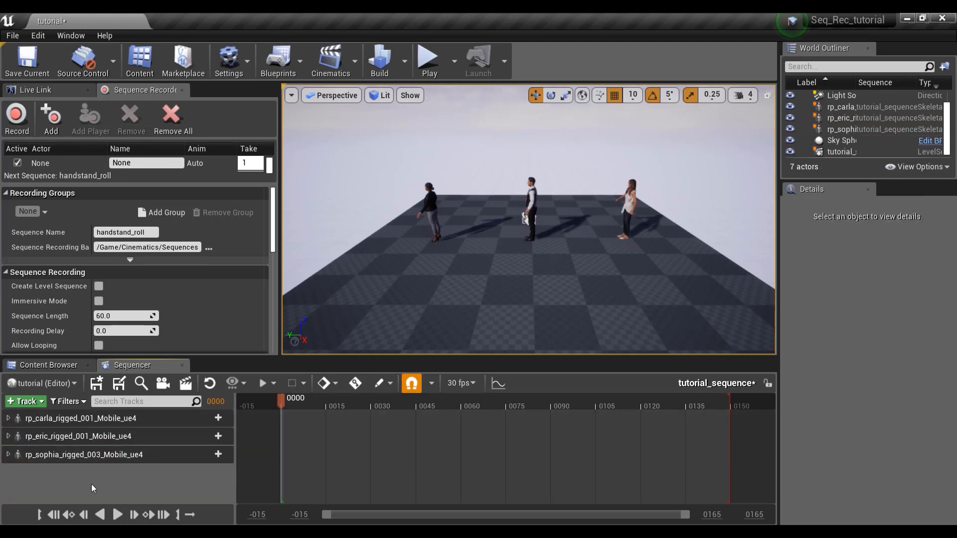
- Add the backflip_UE4_mannequin animation to the Animation track of rp_carla_rigged_001_Mobile_ue4 at frame 0
{"action": "left_click", "coordinate": [9, 418]}
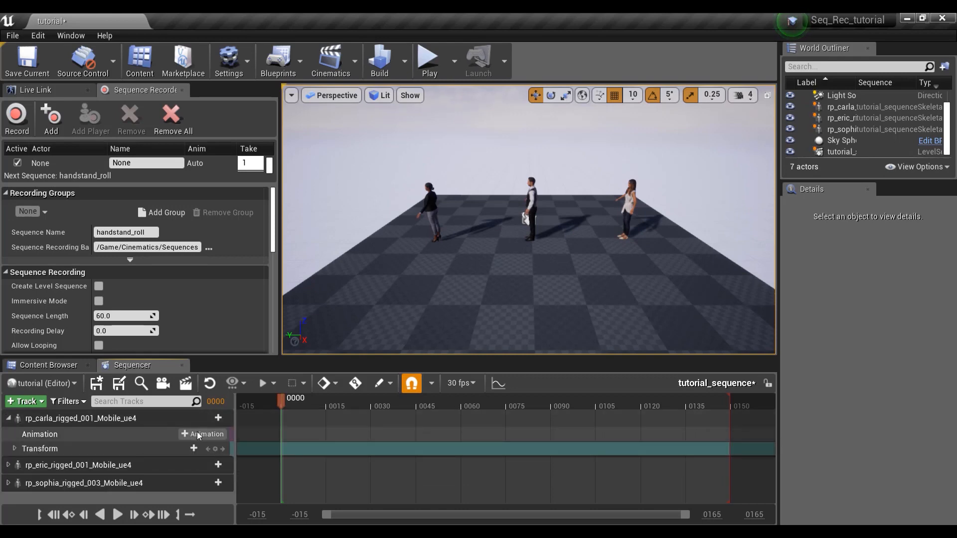
{"action": "left_click", "coordinate": [198, 435]}
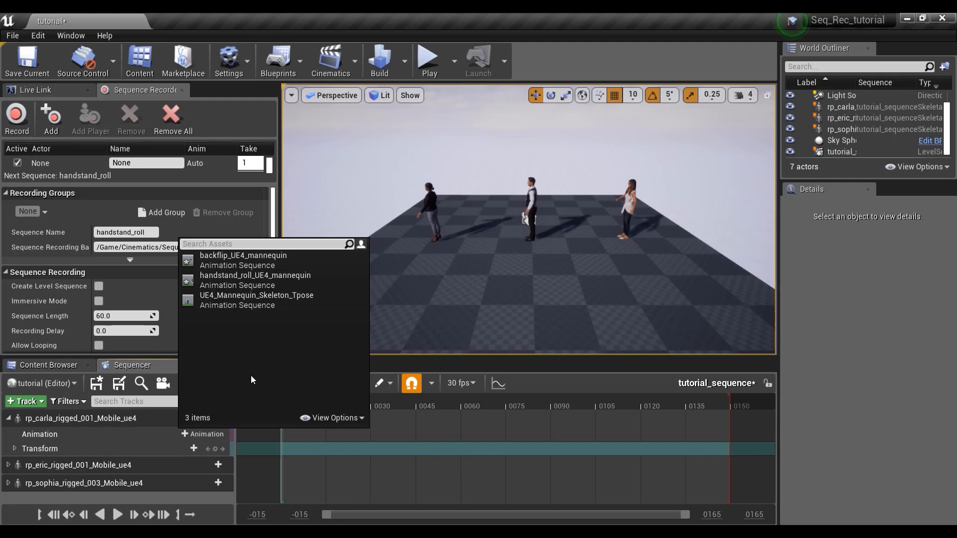
{"action": "left_click", "coordinate": [252, 261]}
{"action": "left_click", "coordinate": [252, 260]}
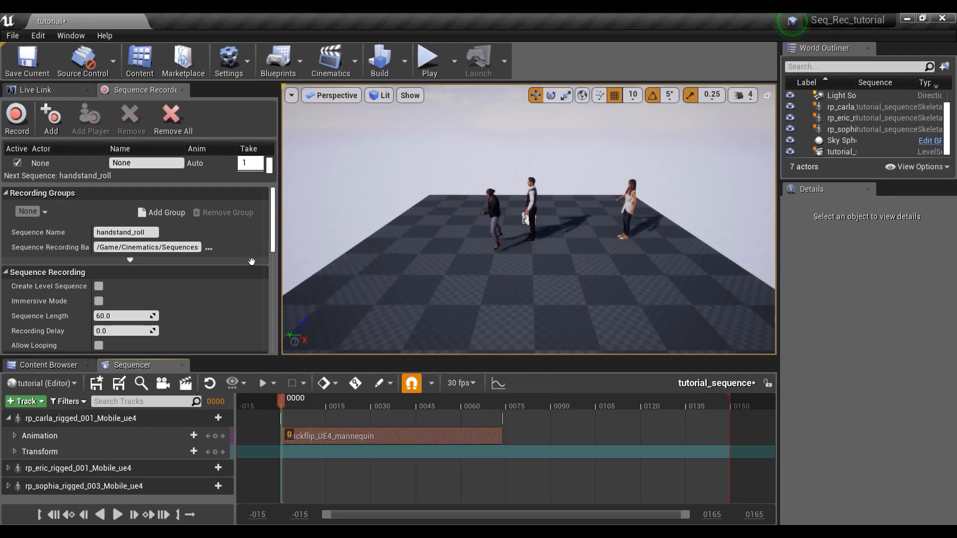
- Shorten the sequence's playback range to the end of the backflip clip and play it in a loop
{"action": "left_click_drag", "start_coordinate": [732, 401], "coordinate": [504, 398]}
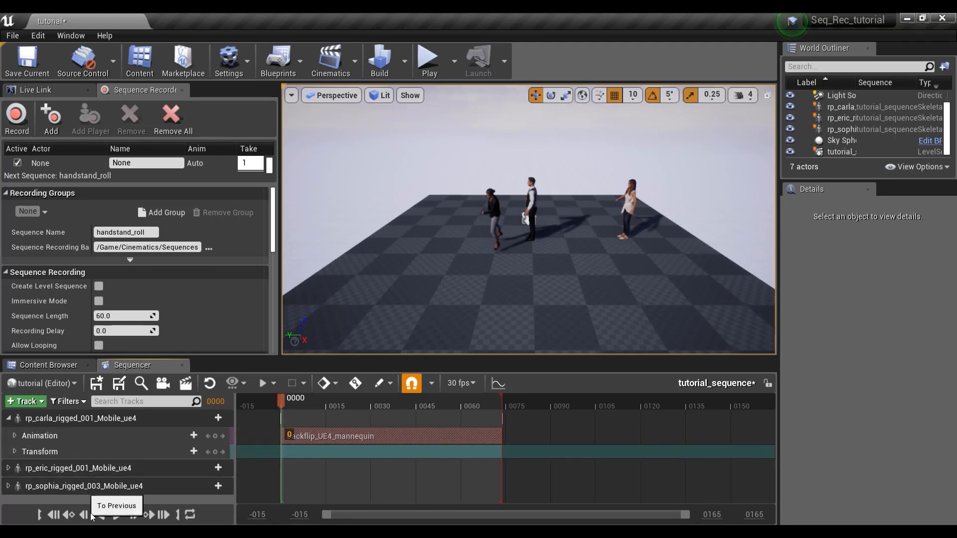
{"action": "left_click", "coordinate": [116, 517]}
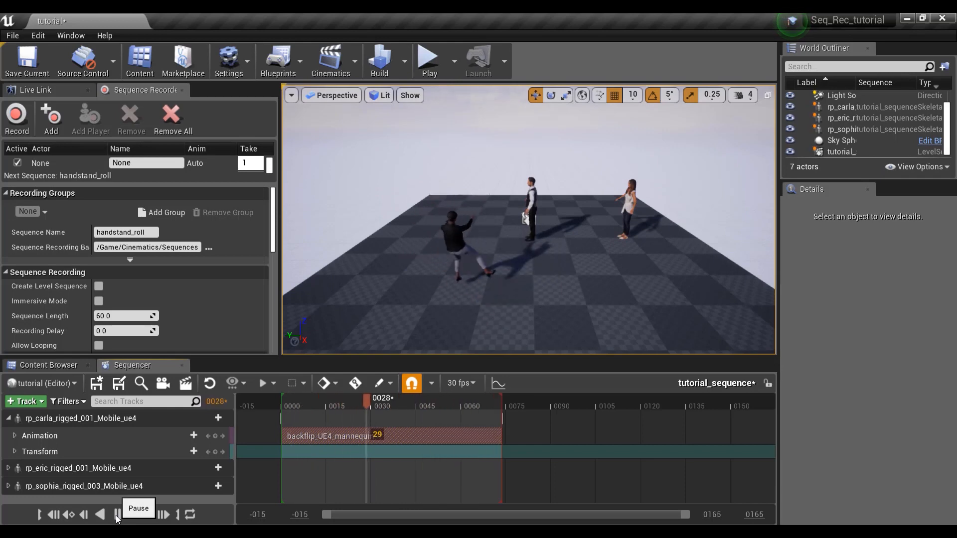
- Add the backflip_UE4_mannequin animation to rp_eric_rigged_001_Mobile_ue4 and align the clip's start with frame 0
{"action": "left_click", "coordinate": [8, 469]}
{"action": "left_click", "coordinate": [197, 482]}
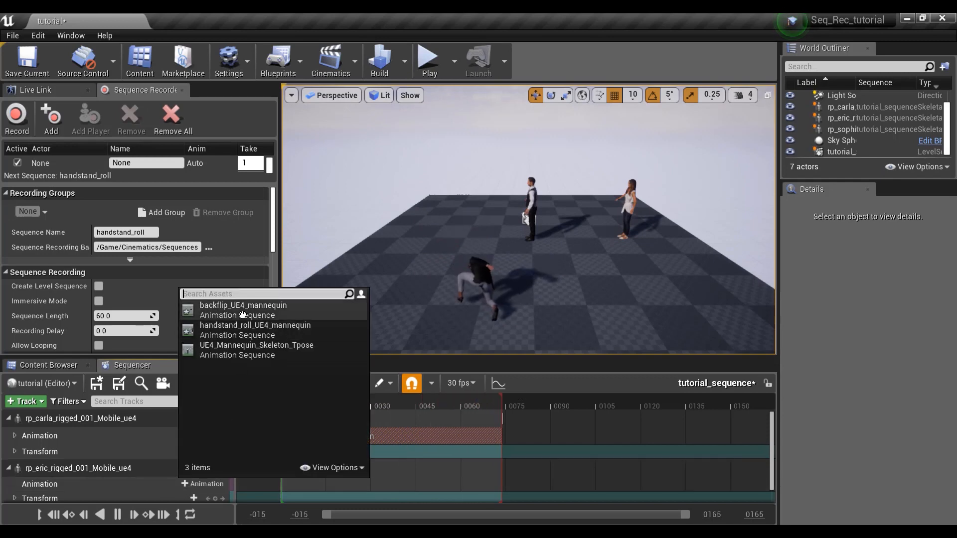
{"action": "left_click", "coordinate": [246, 310]}
{"action": "left_click_drag", "start_coordinate": [464, 484], "coordinate": [403, 491]}
- Add the backflip_UE4_mannequin animation to rp_sophia_rigged_003_Mobile_ue4 and align the clip's start with frame 0
{"action": "scroll", "coordinate": [131, 451], "scroll_direction": "down", "scroll_amount": 1}
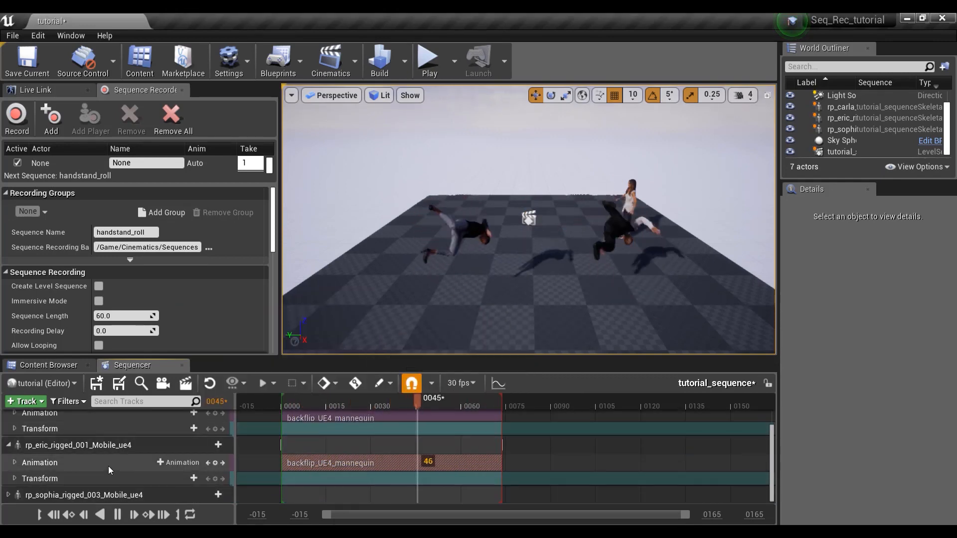
{"action": "left_click", "coordinate": [78, 494]}
{"action": "left_click", "coordinate": [8, 495]}
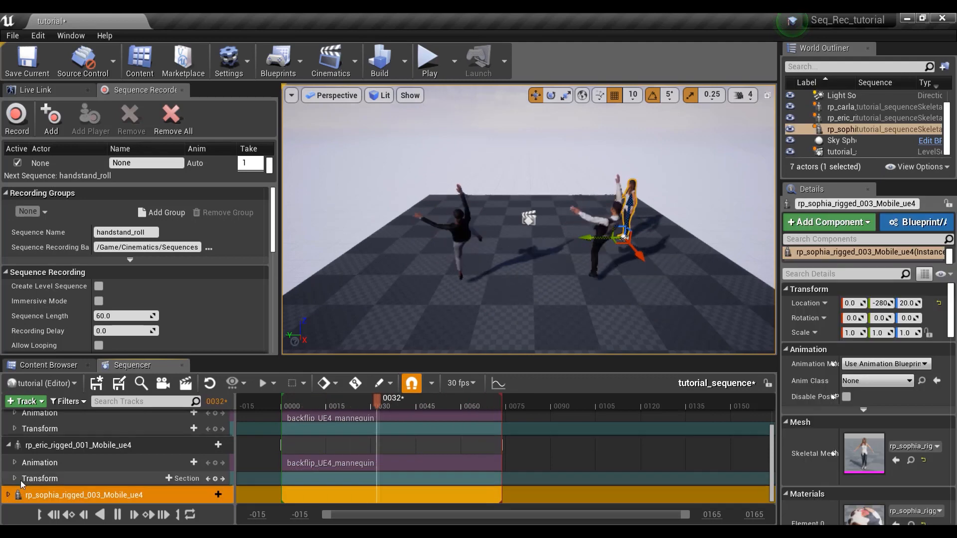
{"action": "scroll", "coordinate": [67, 467], "scroll_direction": "down", "scroll_amount": 1}
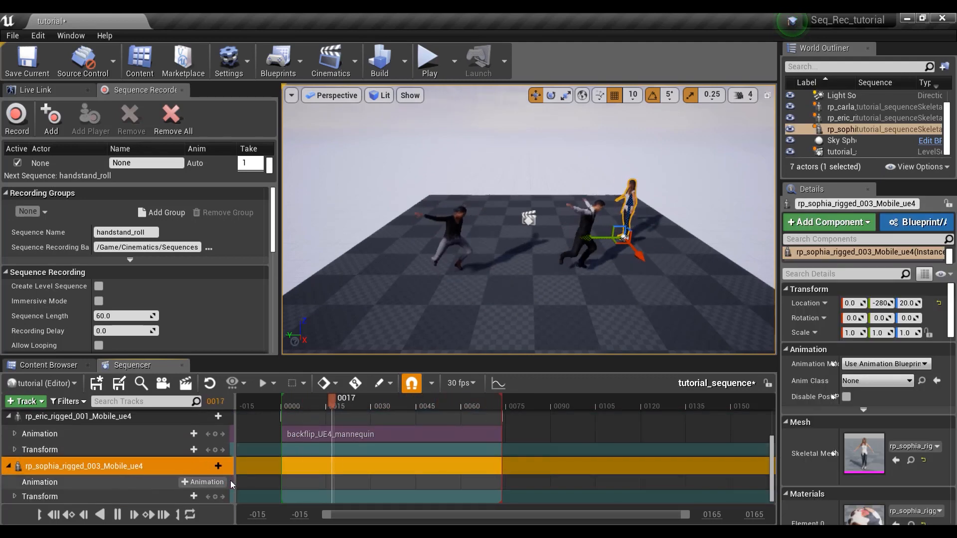
{"action": "left_click", "coordinate": [213, 483]}
{"action": "left_click", "coordinate": [231, 305]}
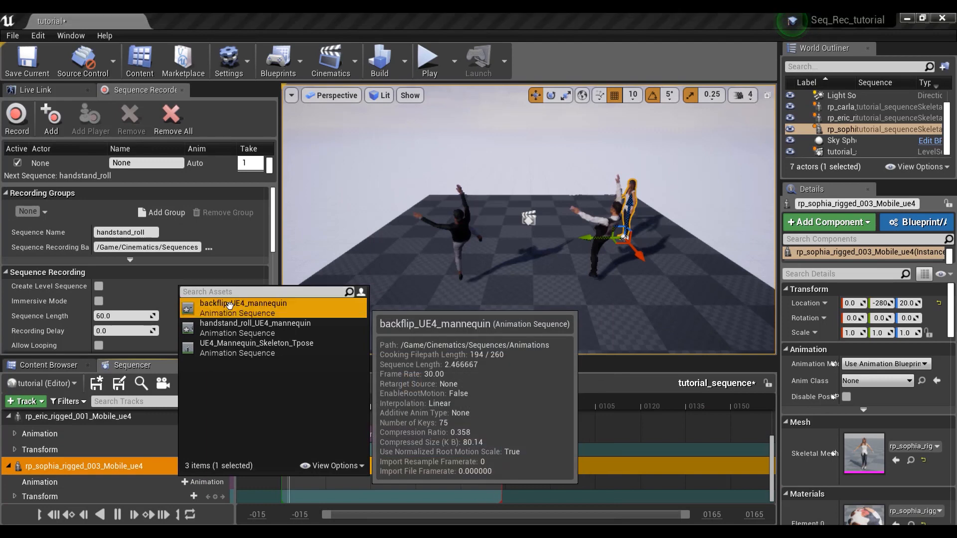
{"action": "left_click_drag", "start_coordinate": [421, 484], "coordinate": [406, 487]}
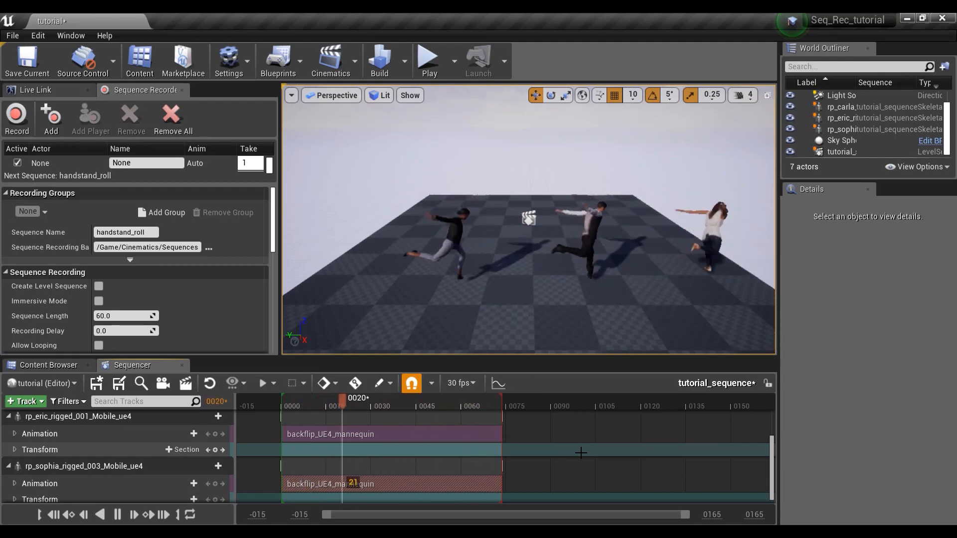
- Replace the backflip clip of rp_carla_rigged_001_Mobile_ue4 with handstand_roll_UE4_mannequin, starting about 25 frames before frame 0
{"action": "scroll", "coordinate": [551, 461], "scroll_direction": "up", "scroll_amount": 2}
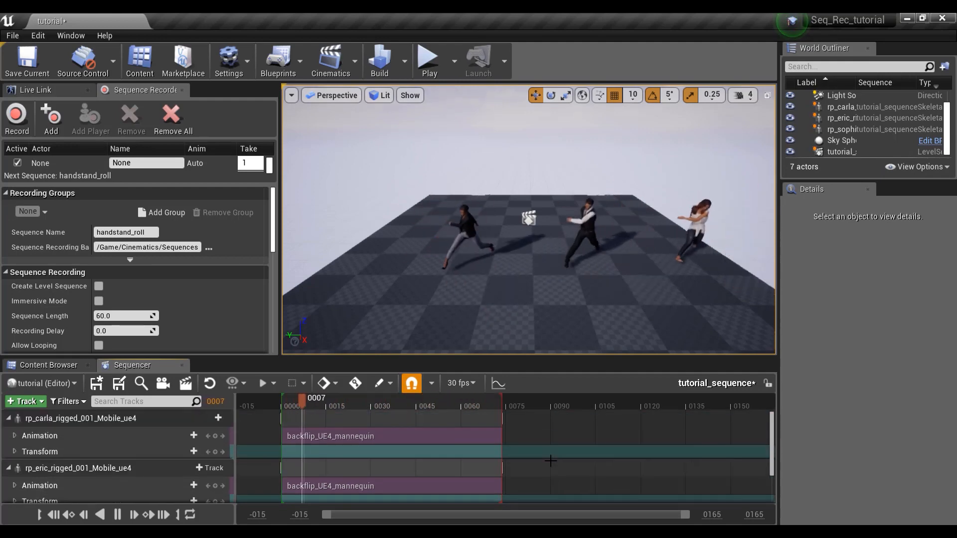
{"action": "left_click", "coordinate": [424, 443]}
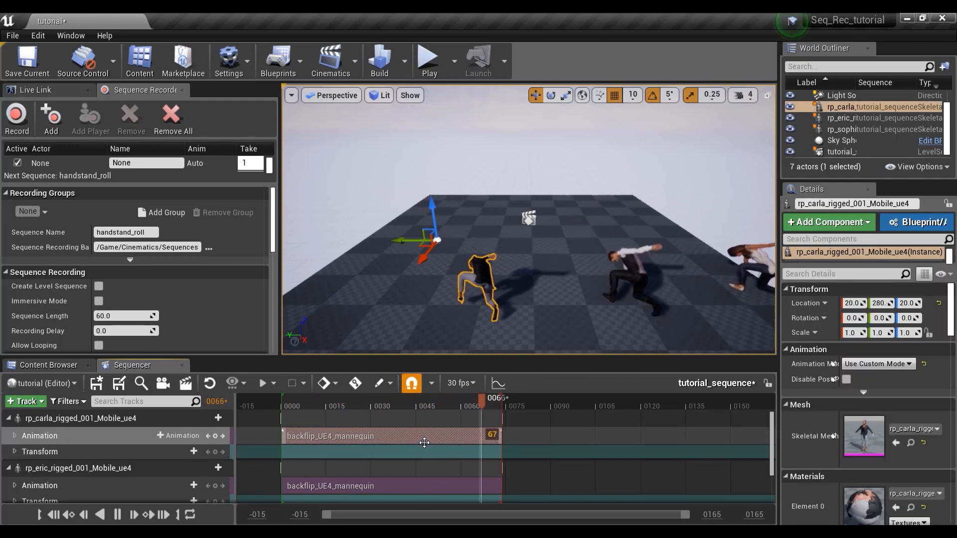
{"action": "key", "text": "Delete"}
{"action": "mouse_move", "coordinate": [203, 438]}
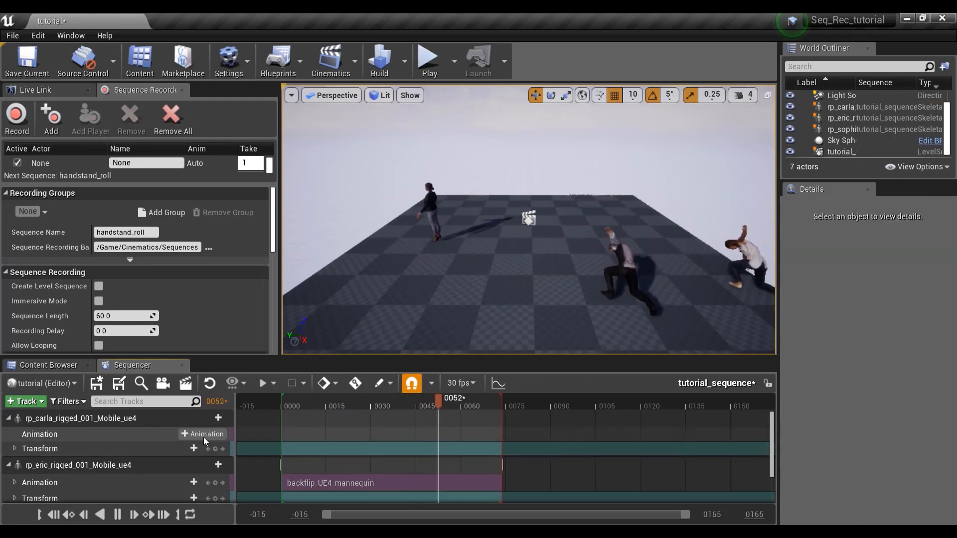
{"action": "left_click", "coordinate": [204, 436]}
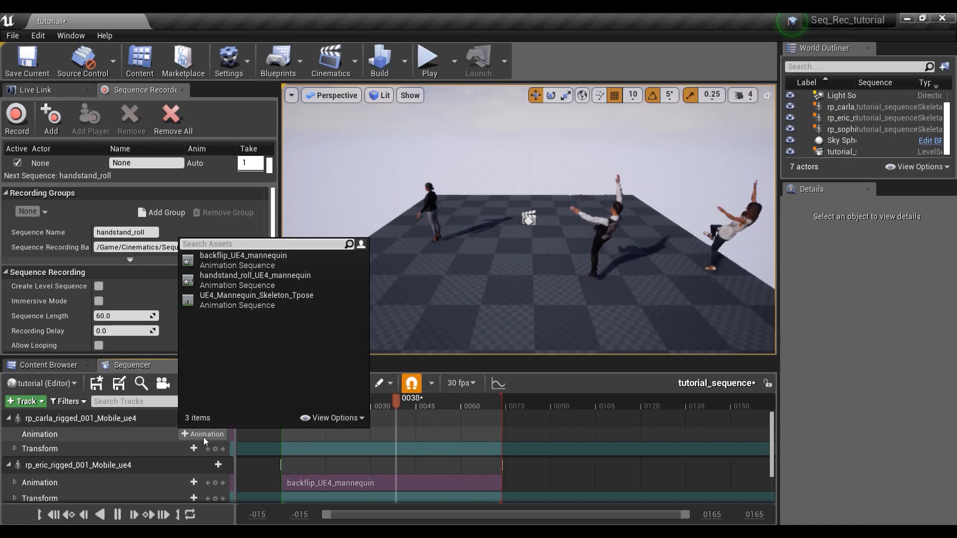
{"action": "left_click", "coordinate": [277, 277]}
{"action": "left_click_drag", "start_coordinate": [585, 436], "coordinate": [500, 441]}
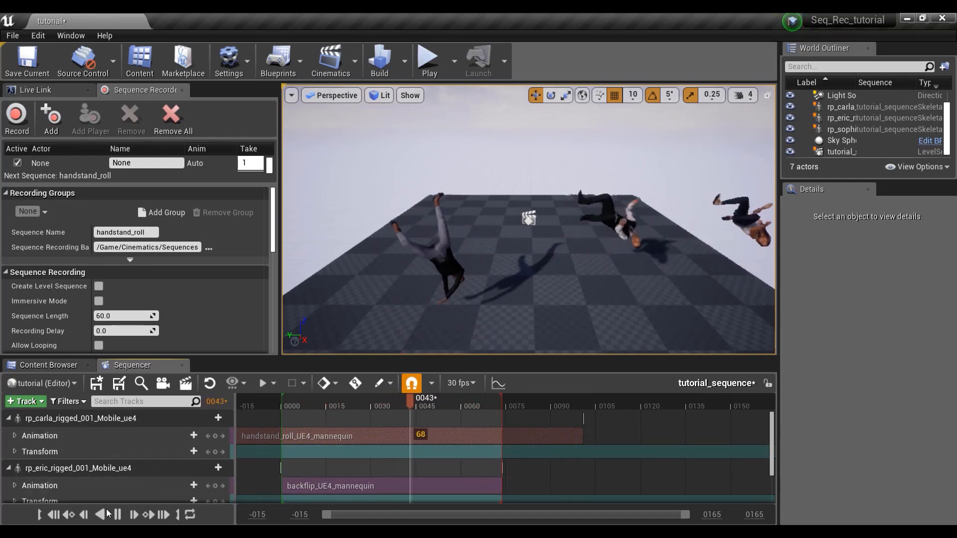
- Stop playback at frame 0 and move the rp_carla character backwards on the floor to X -90
{"action": "left_click", "coordinate": [118, 515]}
{"action": "left_click", "coordinate": [54, 515]}
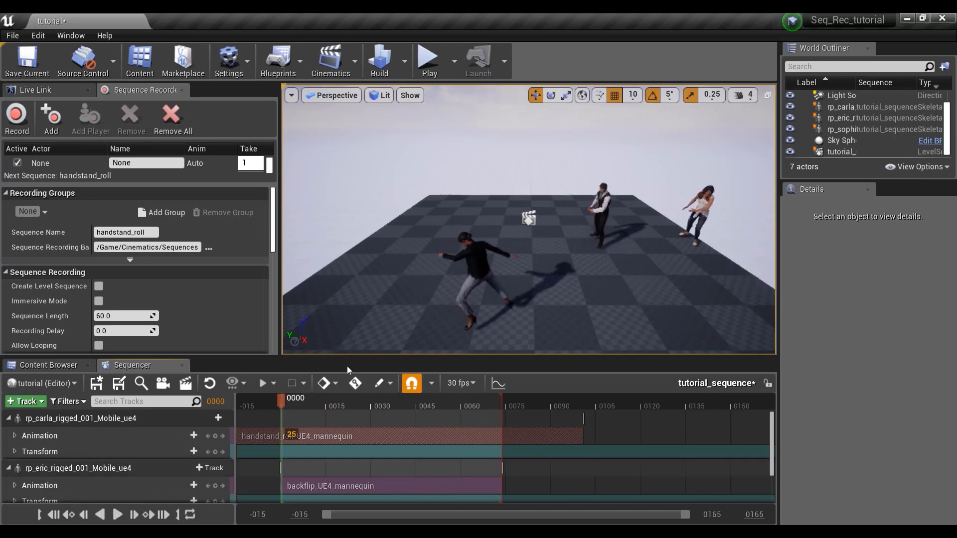
{"action": "left_click", "coordinate": [479, 262]}
{"action": "left_click_drag", "start_coordinate": [418, 263], "coordinate": [434, 243]}
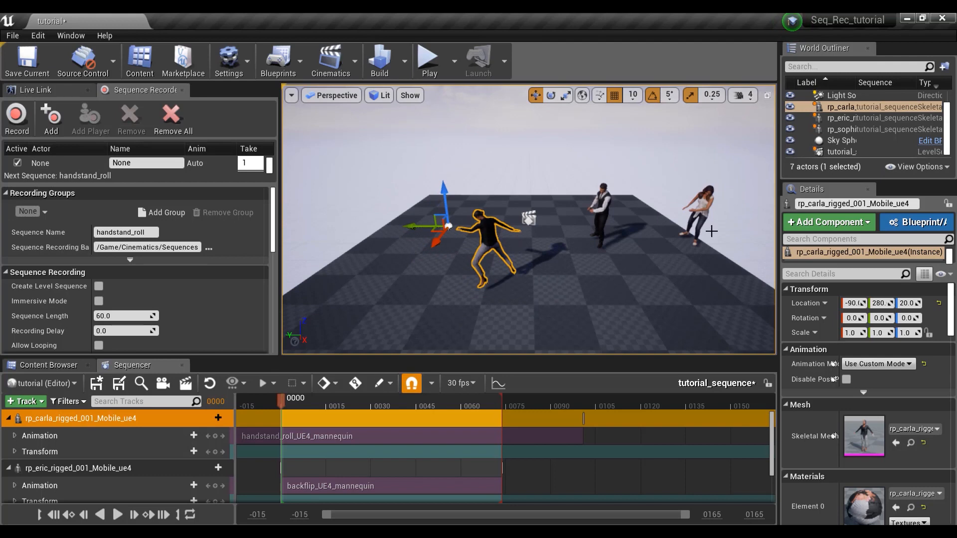
- Move the rp_sophia character to about X -200, Y -190 and rotate it 90° around Z
{"action": "left_click", "coordinate": [702, 205]}
{"action": "left_click_drag", "start_coordinate": [612, 239], "coordinate": [587, 242]}
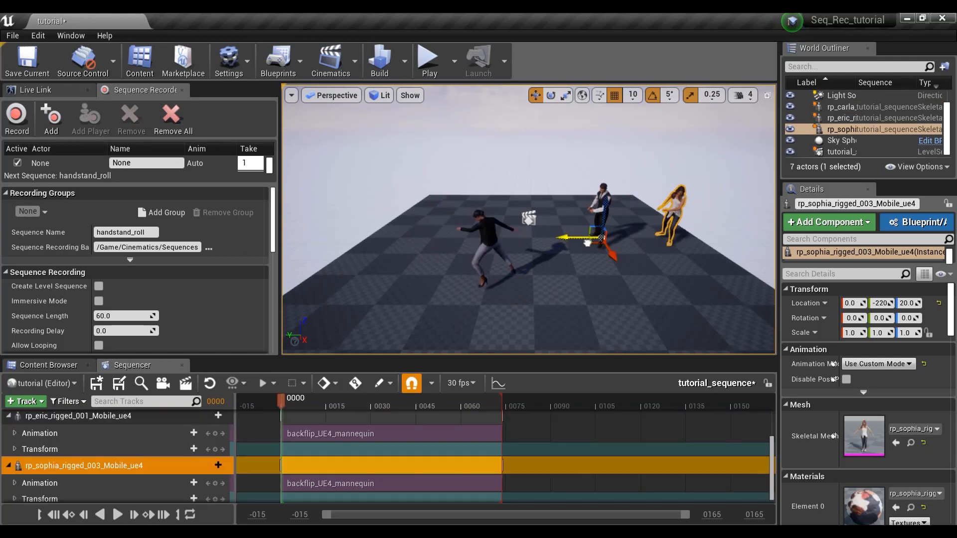
{"action": "key", "text": "e"}
{"action": "left_click_drag", "start_coordinate": [596, 264], "coordinate": [544, 267]}
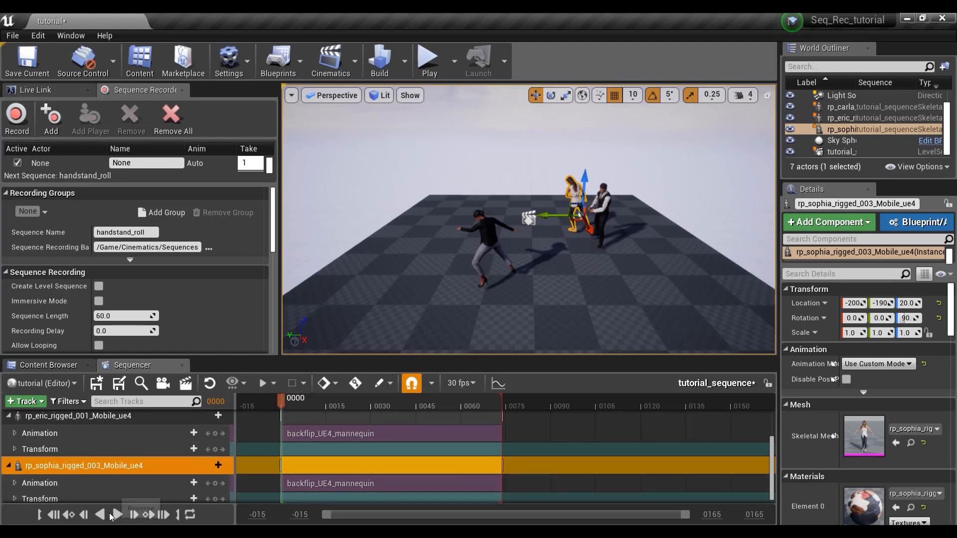
- Play the sequence with the repositioned characters and expand the Transform track of rp_sophia_rigged_003_Mobile_ue4
{"action": "left_click", "coordinate": [116, 516]}
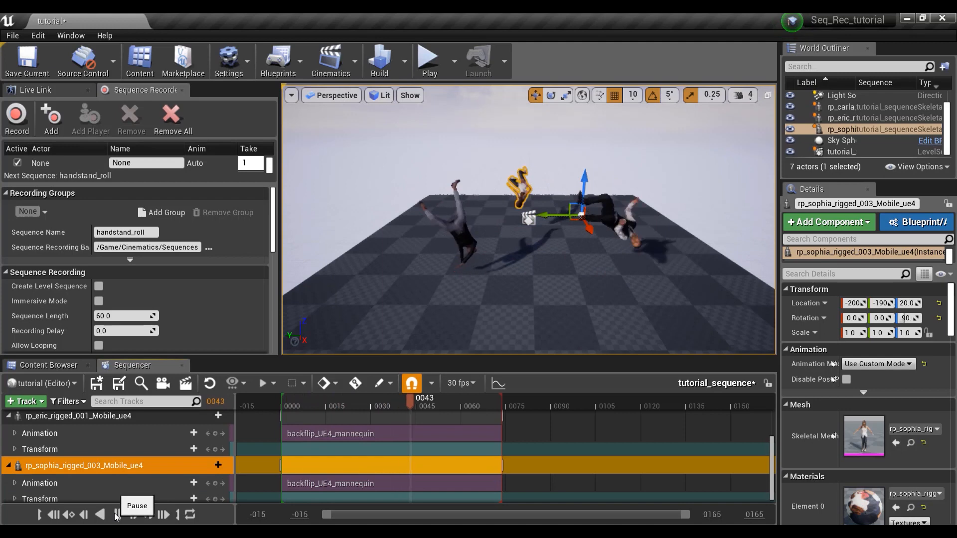
{"action": "left_click", "coordinate": [14, 497]}
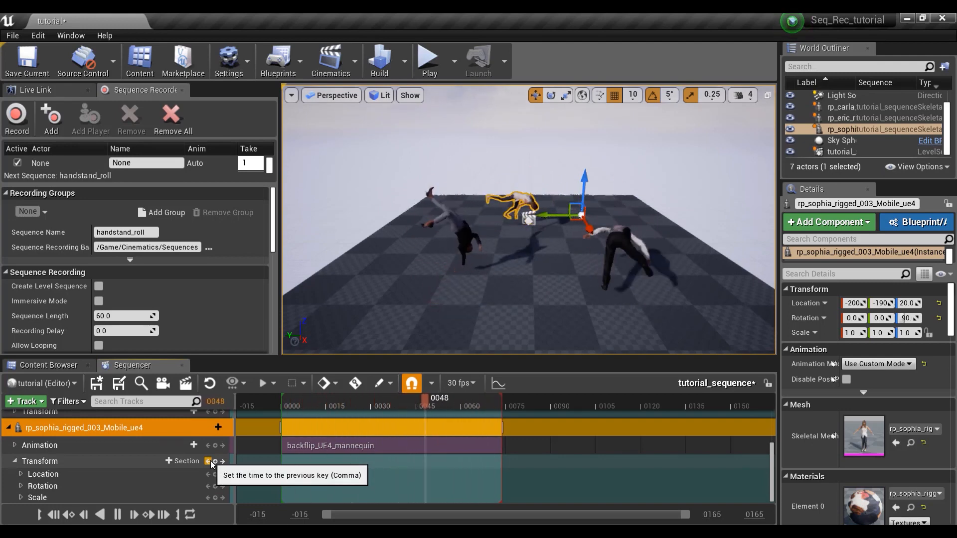
{"action": "left_click", "coordinate": [321, 218]}
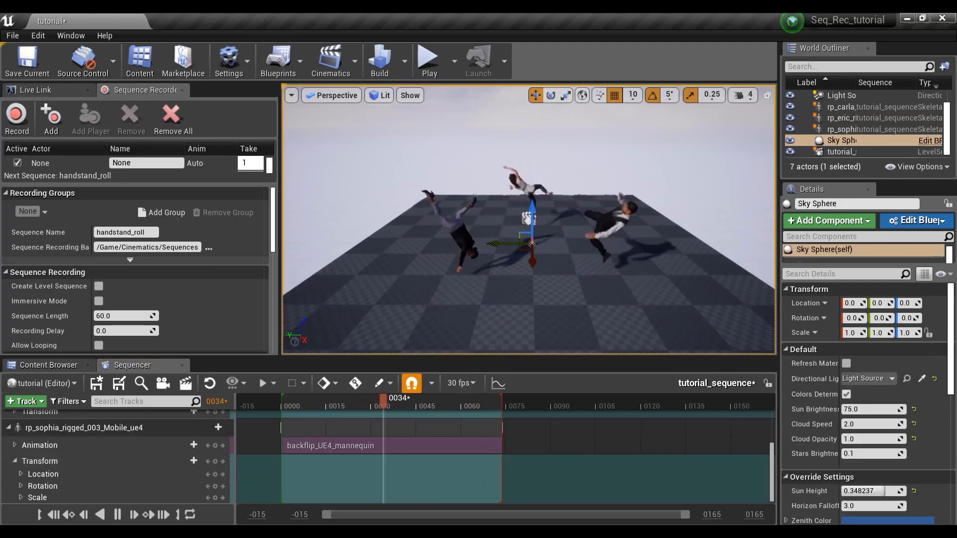